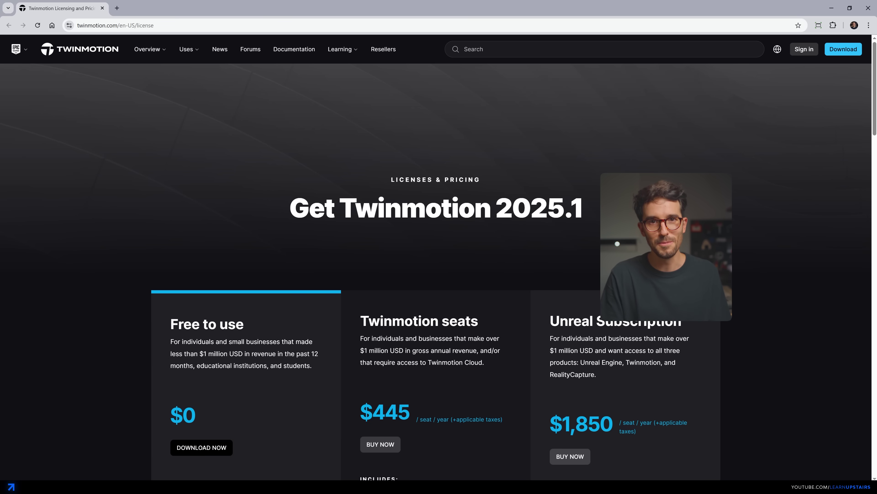
- Scroll to the Twinmotion pricing cards and highlight the Free to use eligibility description
scroll(273, 275, down, 4)
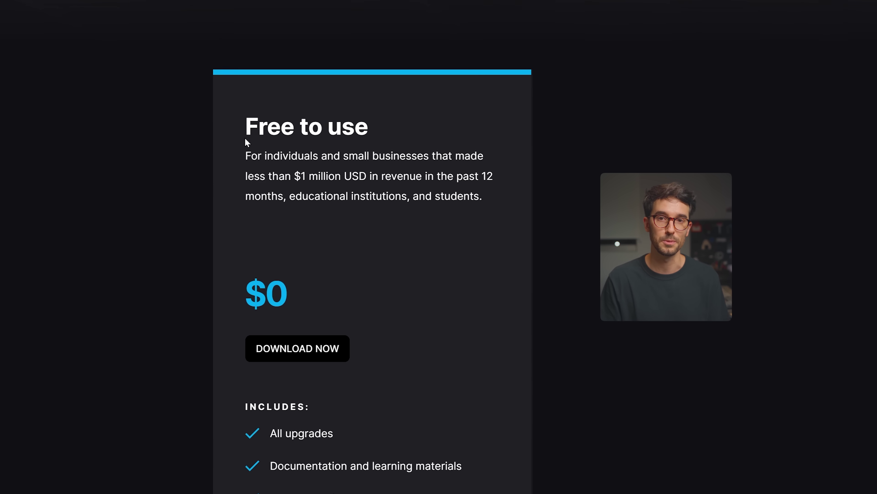
drag(171, 164, 243, 163)
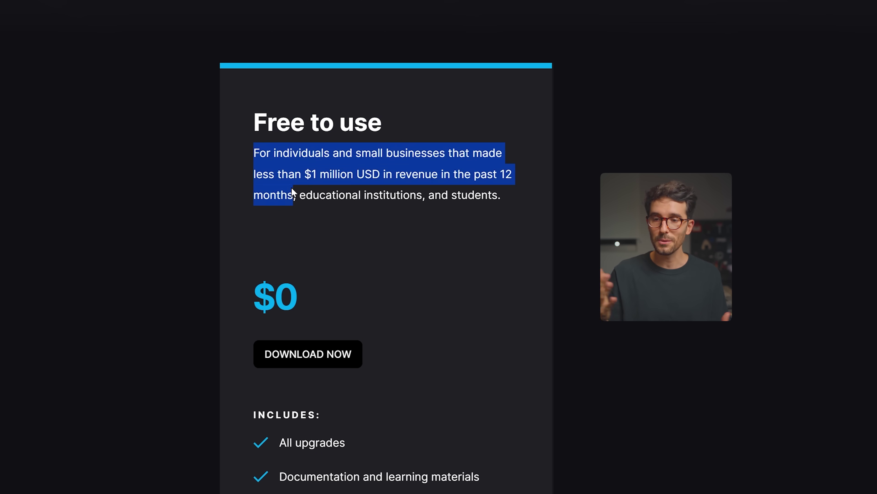
click(318, 261)
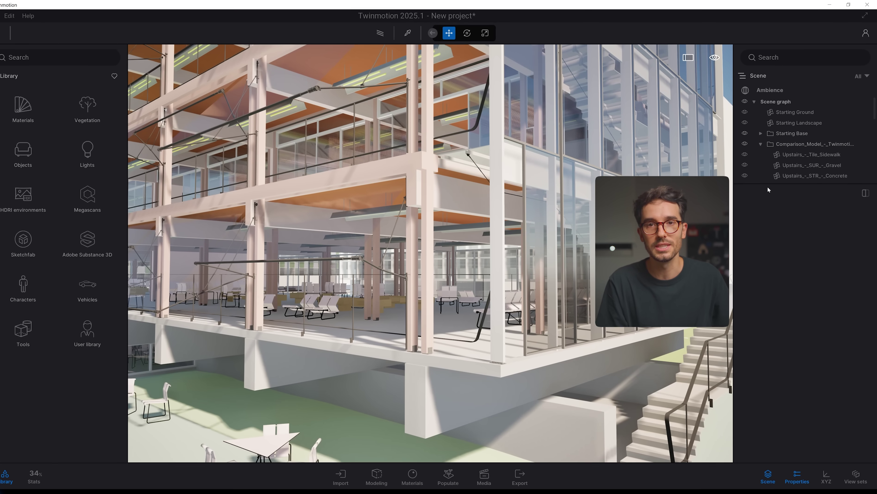
- Drag down the right-hand panel over the empty Twinmotion starting scene
drag(765, 192, 765, 269)
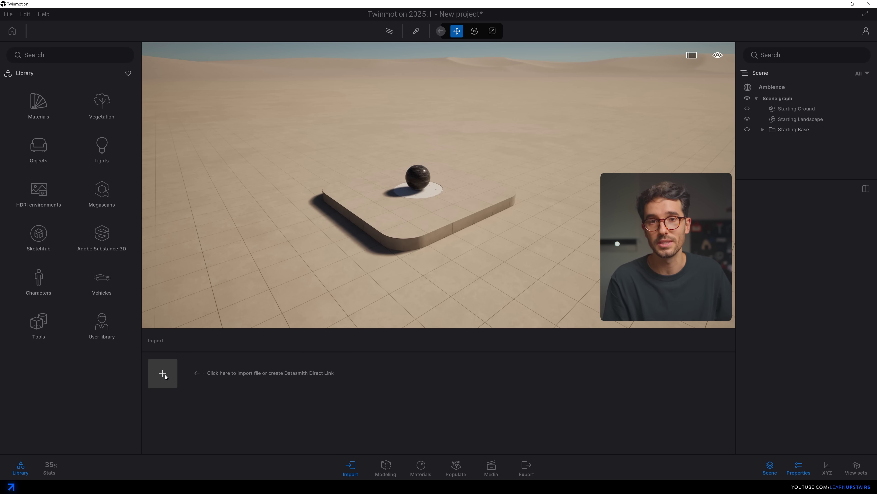
- Import the SketchUp building through Direct Link with Collapse set to 'Collapse by material'
click(165, 374)
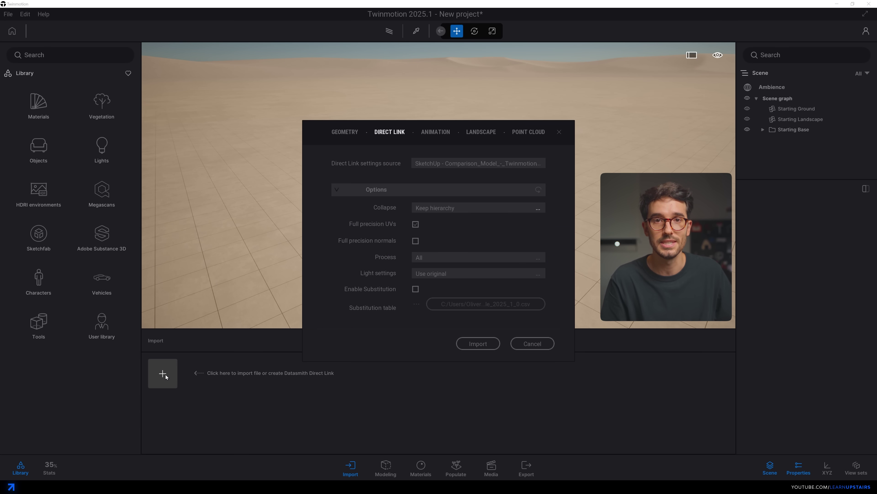
click(523, 208)
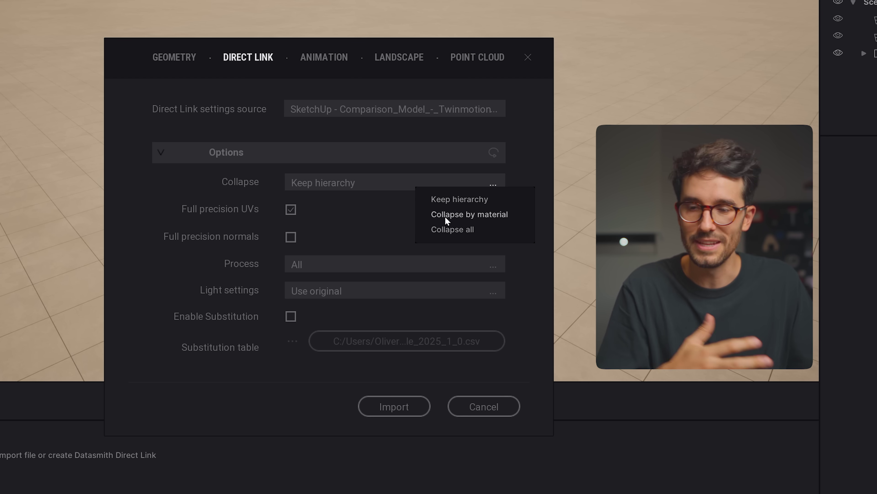
click(487, 214)
click(397, 411)
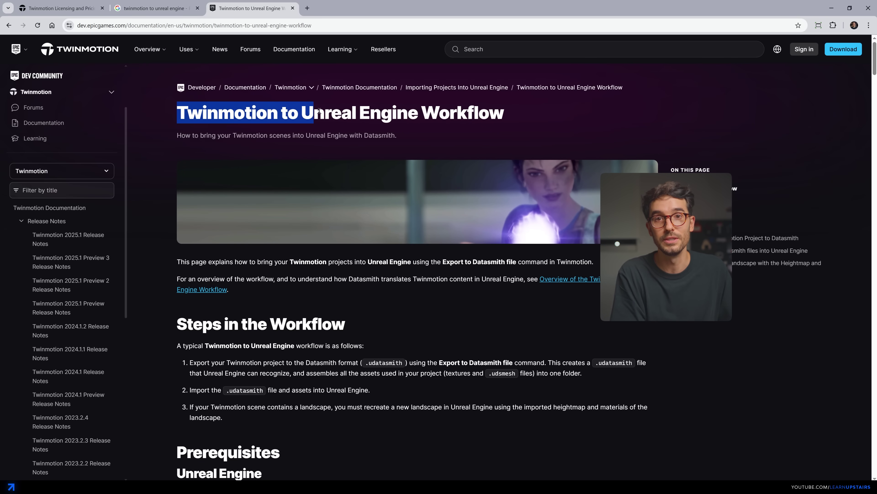
click(557, 118)
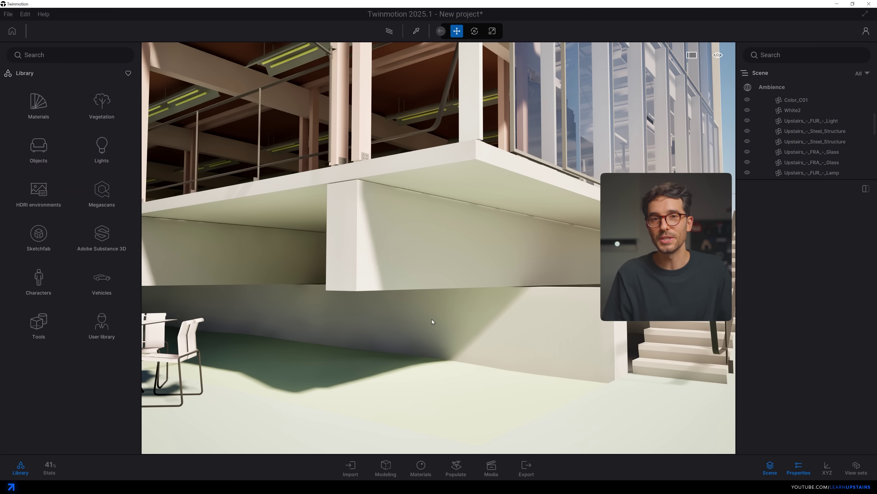
- Pick the Upstairs_-_STR_-_Concrete material and expand its colour texture details
key(t)
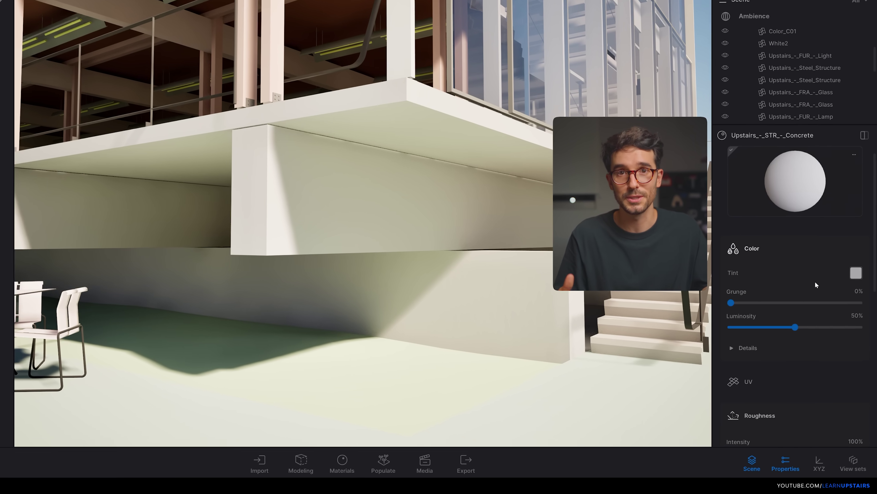
scroll(821, 300, down, 3)
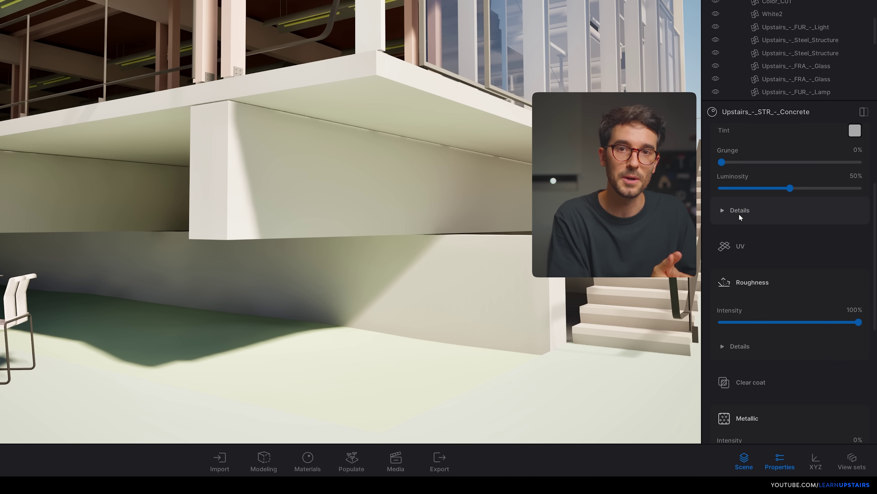
scroll(739, 249, up, 2)
click(739, 289)
scroll(819, 245, down, 3)
- Load a concrete texture file into the material's colour texture slot
right_click(850, 221)
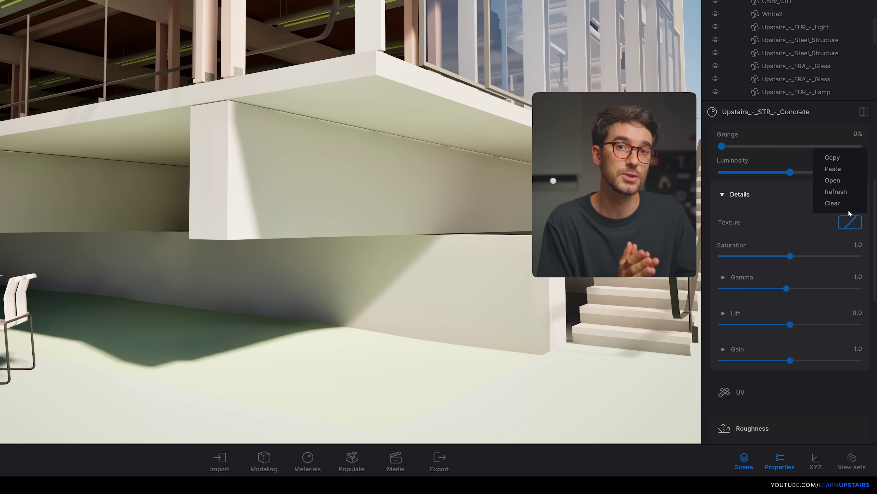
click(832, 180)
click(349, 116)
click(611, 408)
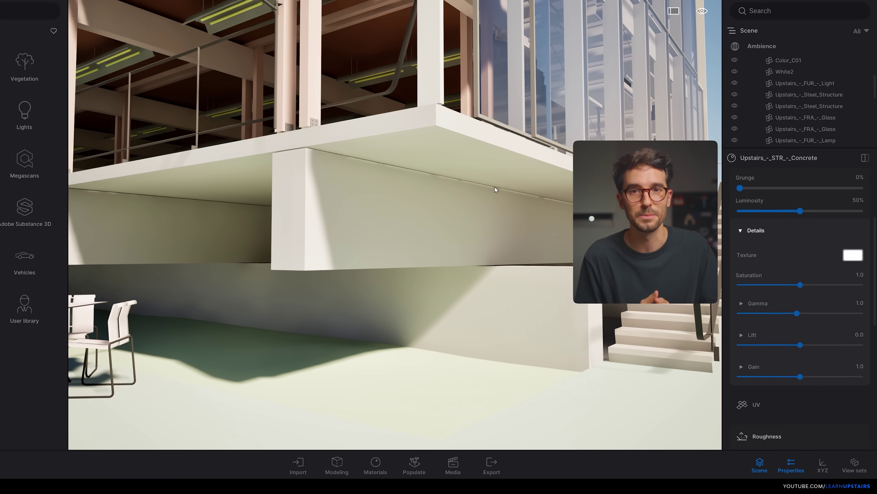
- Review the concrete material settings and dock them below the scene list
scroll(701, 255, down, 5)
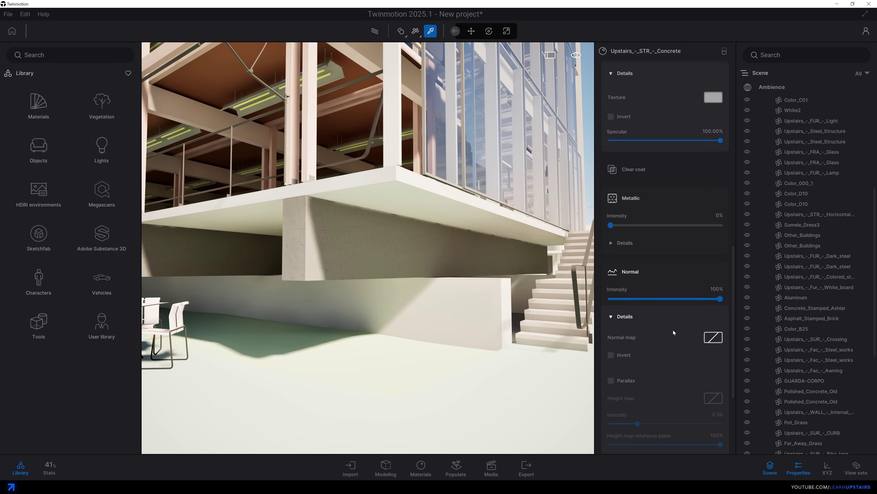
scroll(674, 332, down, 3)
scroll(641, 298, up, 6)
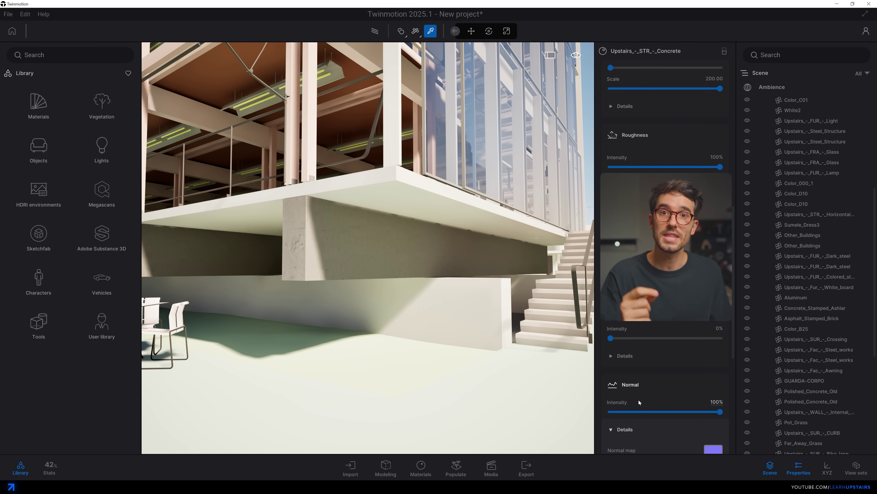
scroll(638, 400, up, 5)
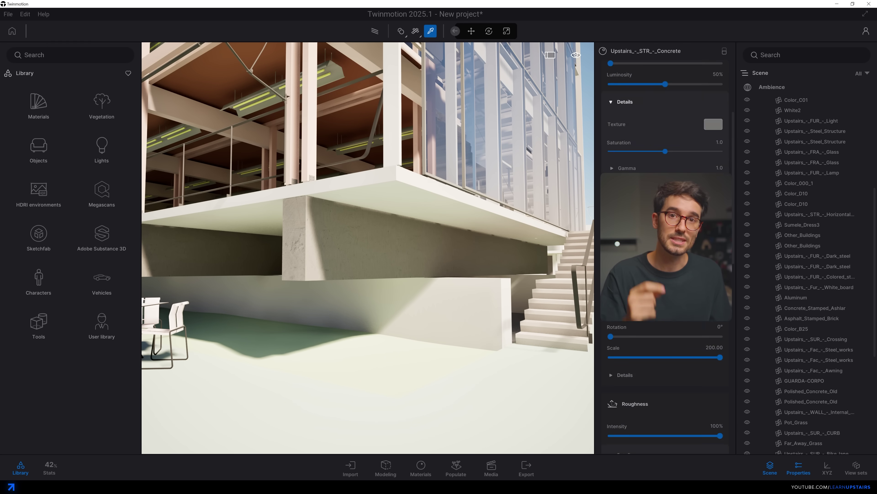
click(725, 52)
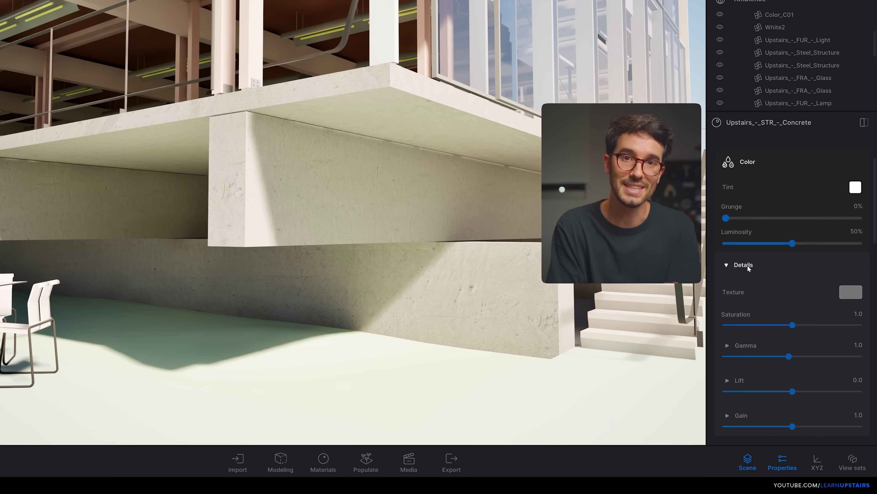
- Test the concrete texture's gamma and lift sliders, then look over the remaining Misc options
scroll(791, 272, down, 2)
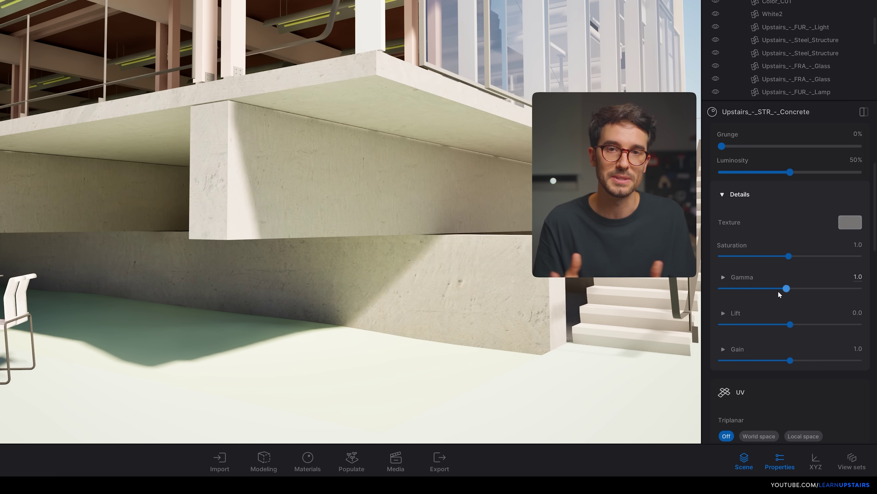
mouse_move(786, 289)
mouse_down()
mouse_move(832, 289)
mouse_move(745, 289)
mouse_move(785, 289)
mouse_up()
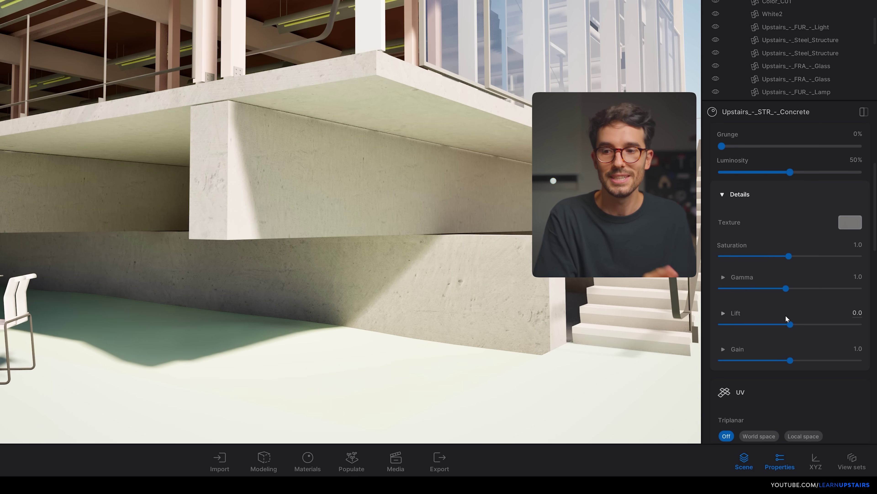
mouse_move(790, 325)
mouse_down()
mouse_move(838, 324)
mouse_move(763, 325)
mouse_move(787, 327)
mouse_up()
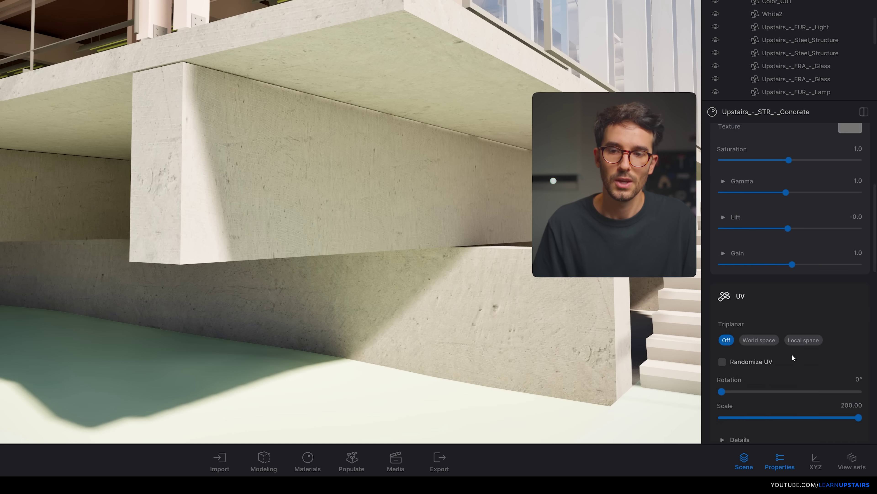
scroll(800, 342, down, 10)
scroll(810, 330, down, 8)
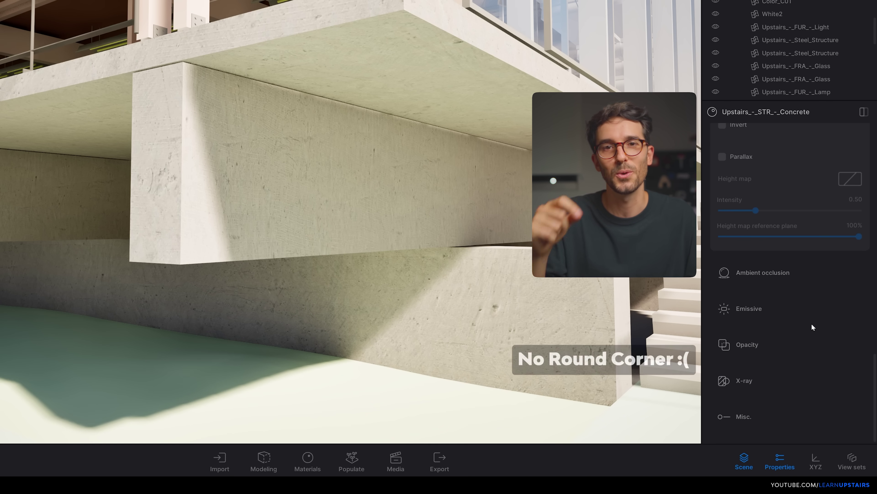
scroll(743, 417, down, 4)
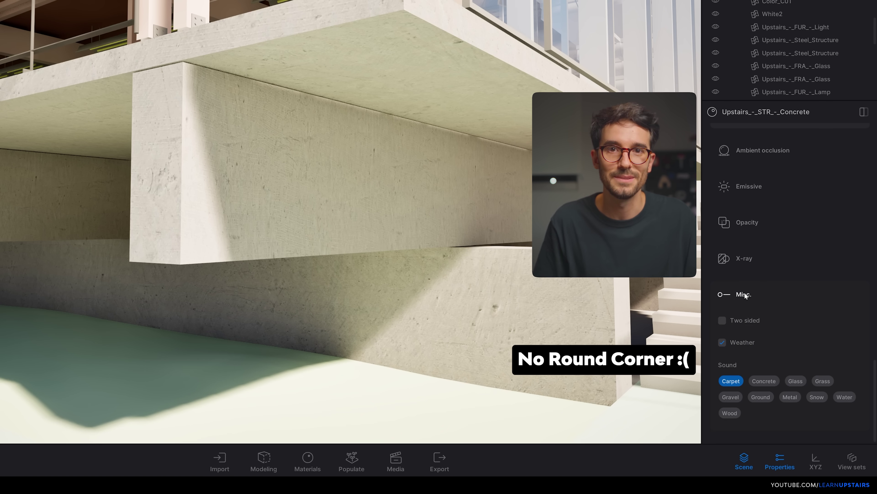
scroll(739, 329, up, 4)
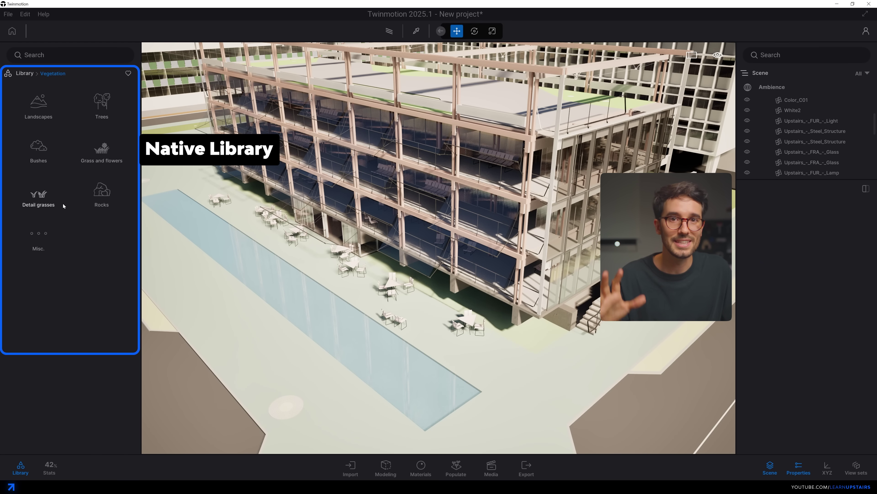
- Place a Bush EuropeanSpindle Set 01 09 shrub from the Vegetation library beside the building
click(101, 104)
scroll(137, 166, down, 5)
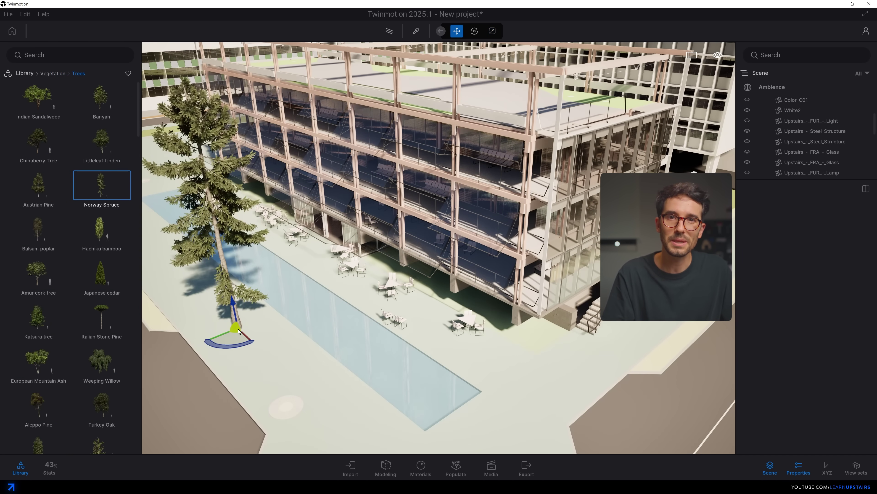
click(283, 367)
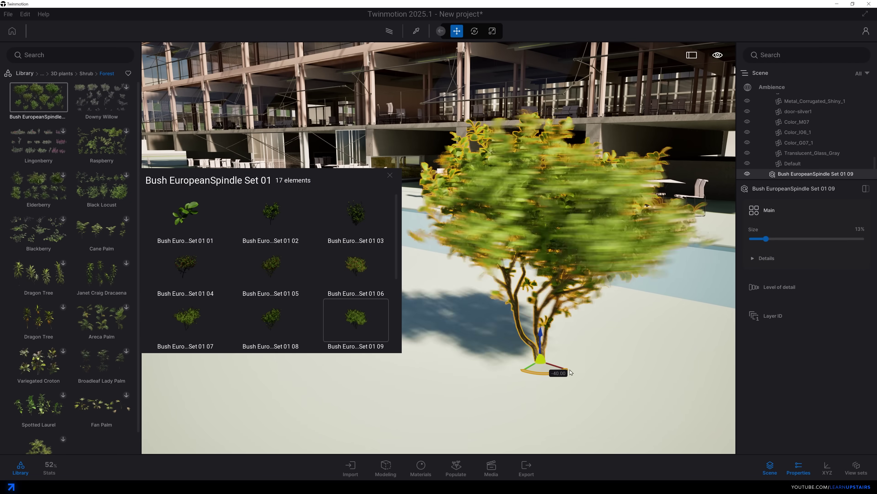
click(538, 398)
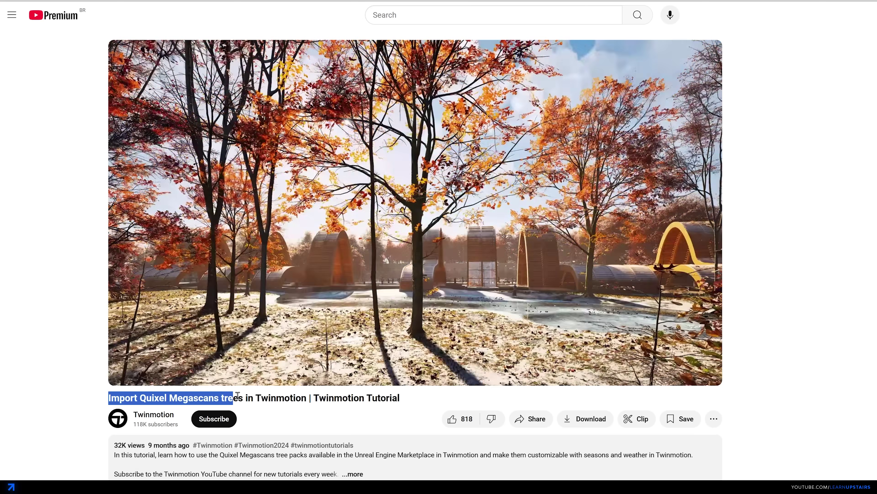
- Scroll down the Megascans trees tutorial video page to its comments section
drag(235, 398, 309, 399)
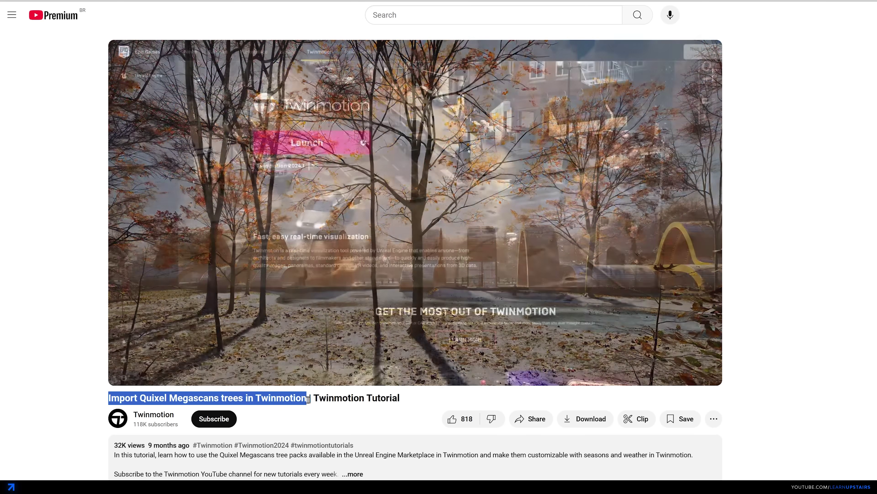
click(308, 398)
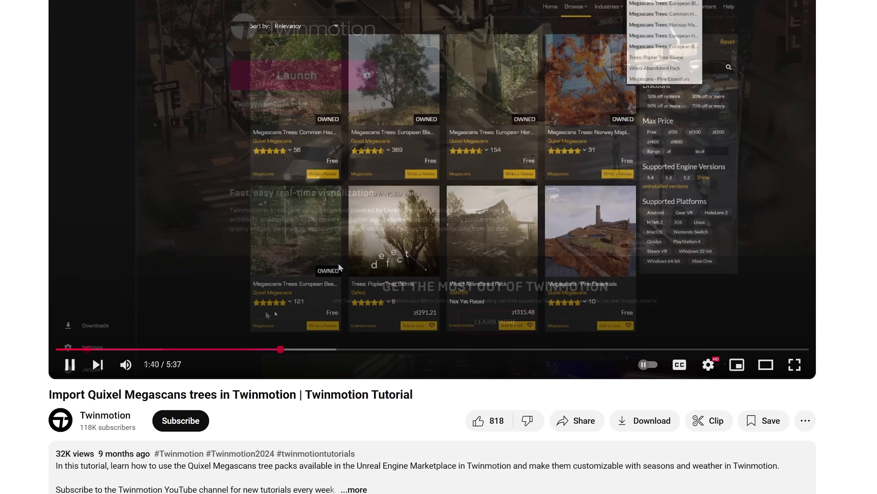
scroll(340, 293, down, 8)
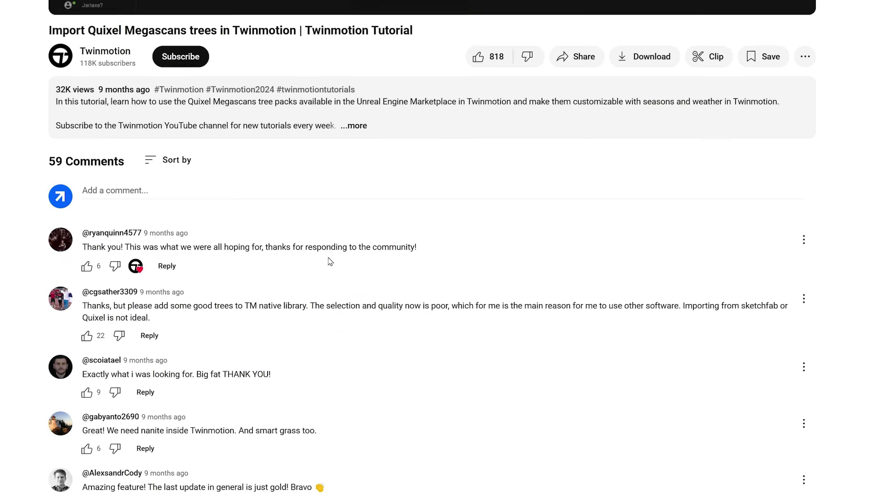
scroll(331, 261, down, 2)
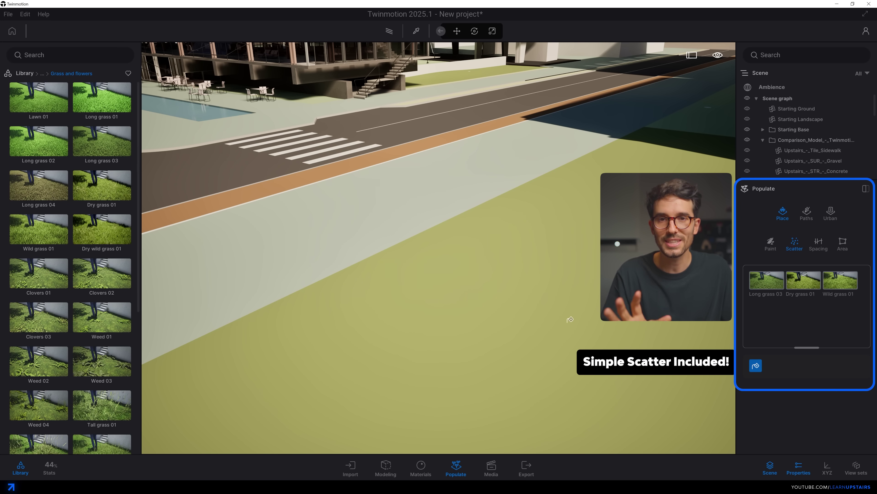
- Scatter grass over the green lawn and copy the Broom Creeper 09 into the other planter
click(570, 319)
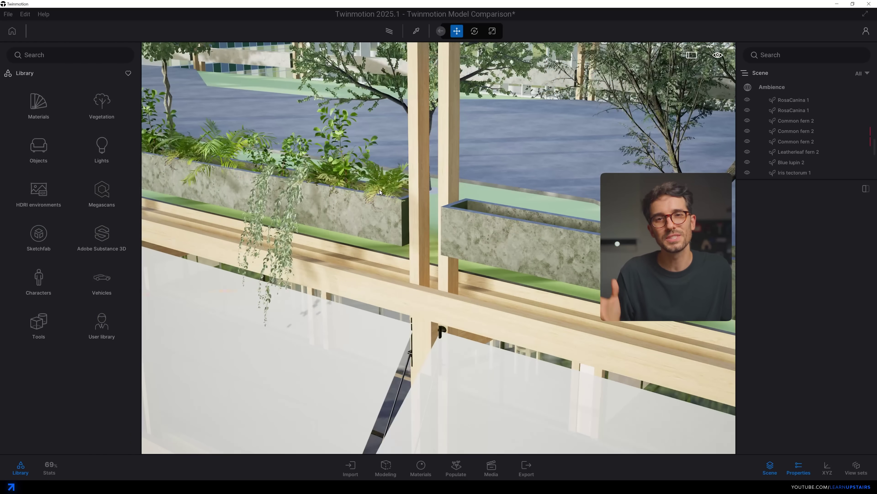
click(380, 192)
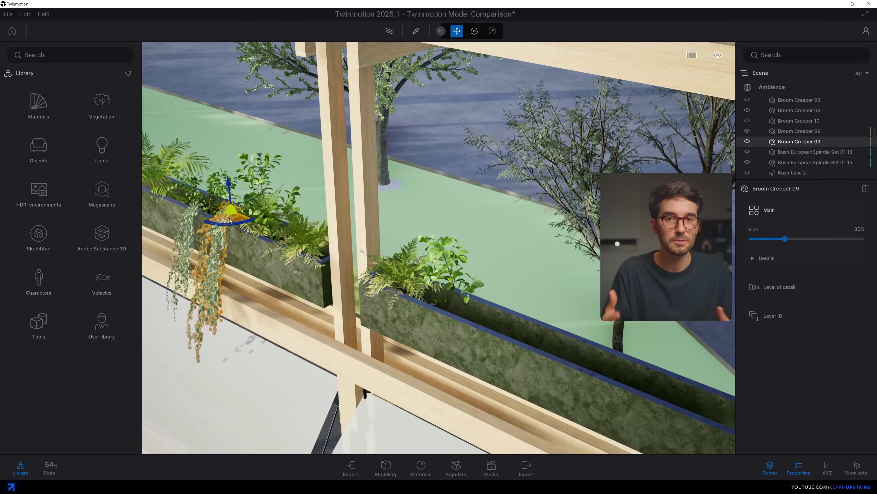
alt+drag(228, 201, 443, 319)
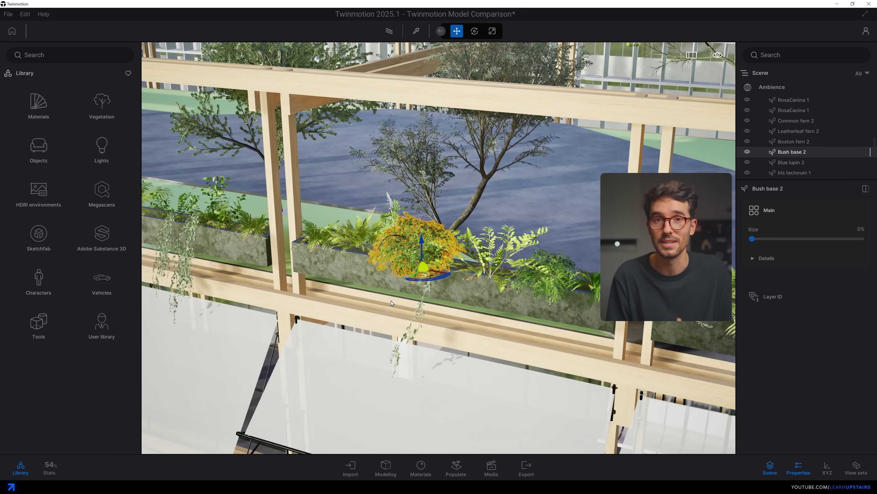
click(491, 473)
- Show the 1 Sunny shot path-traced in an enlarged floating preview, with its color grading settings
click(225, 386)
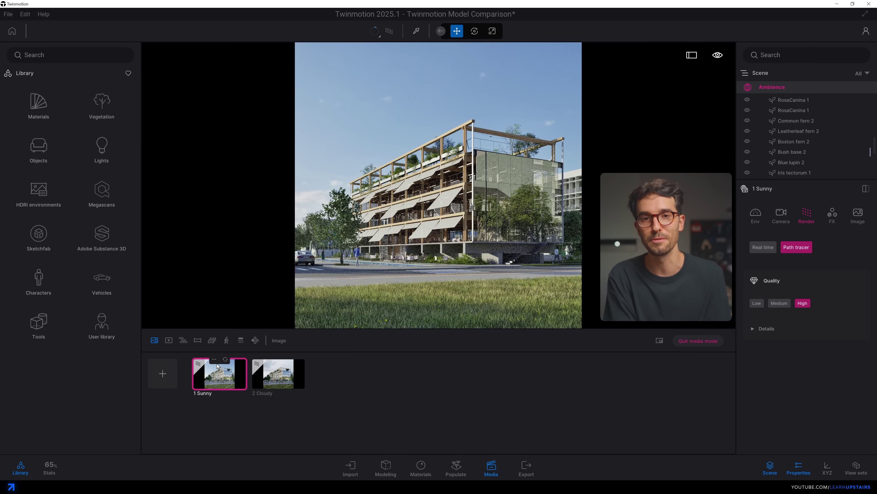
click(190, 345)
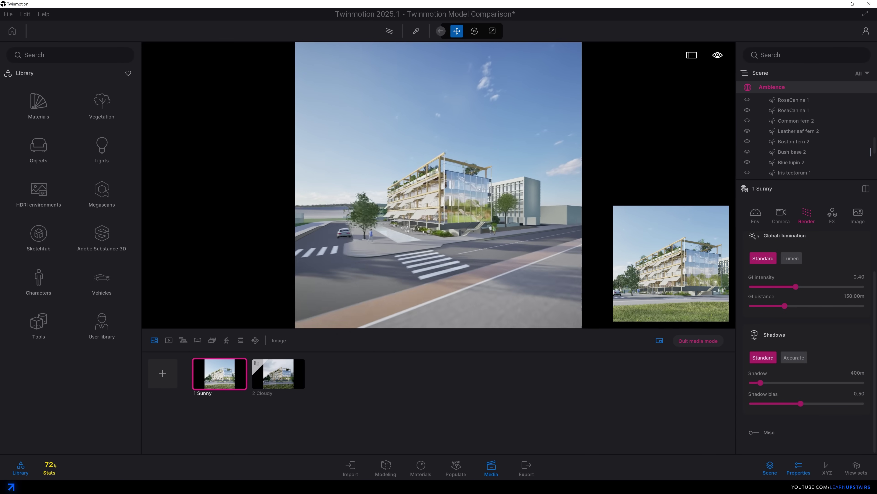
click(708, 216)
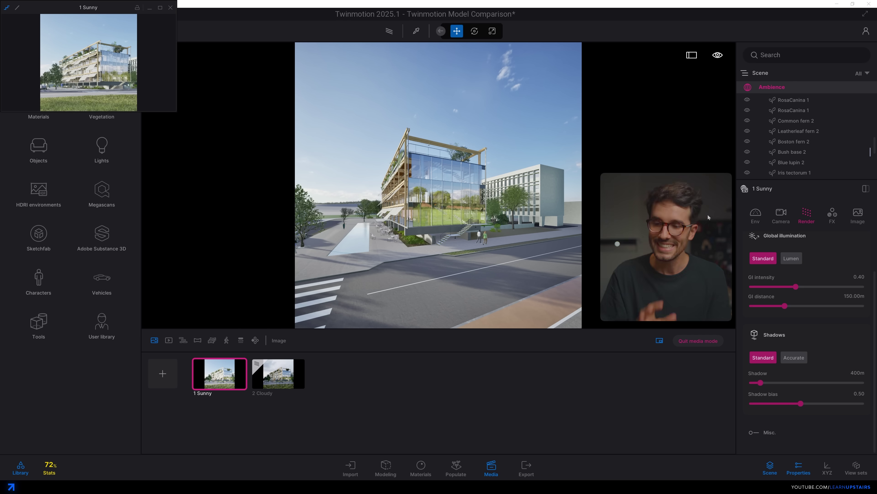
drag(176, 111, 304, 292)
drag(219, 4, 196, 98)
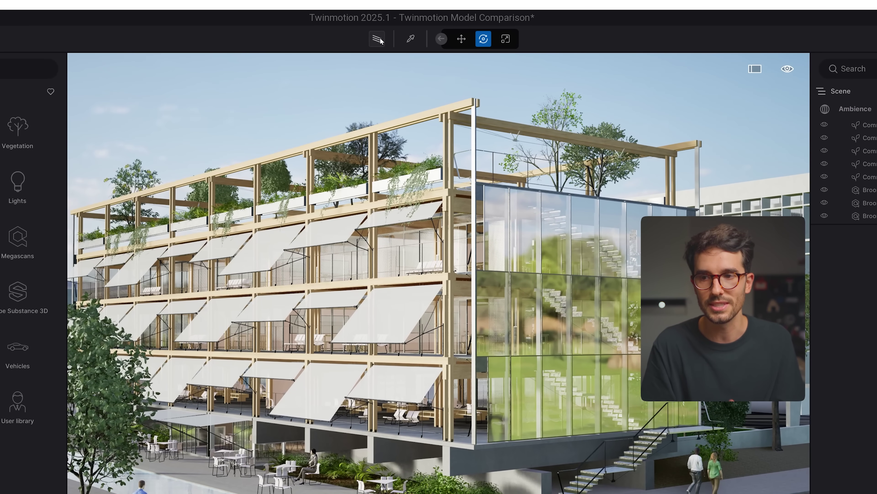
click(380, 40)
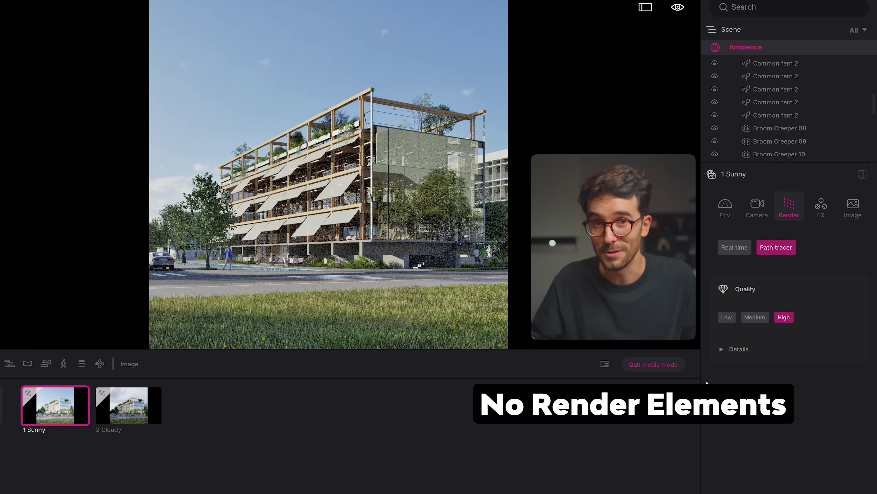
click(820, 209)
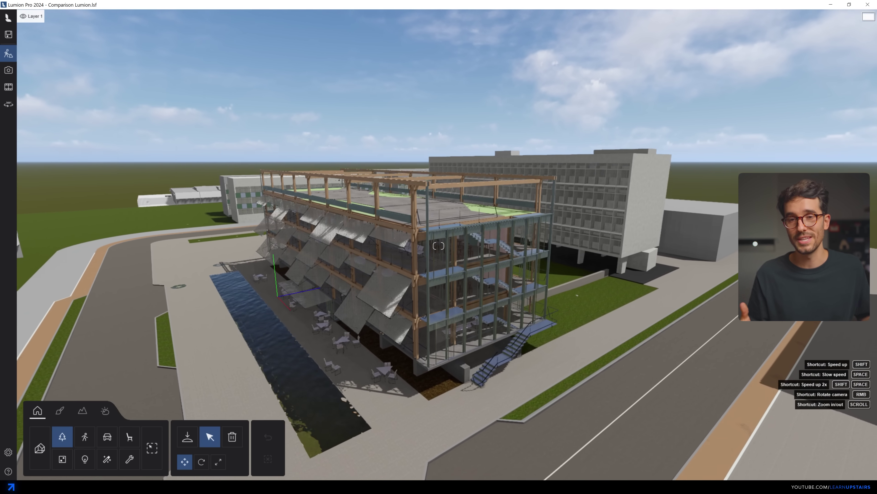
- Orbit and fly toward the building's facade, glancing at the Landscape and Weather tools
right_drag(438, 246, 481, 304)
key(w)
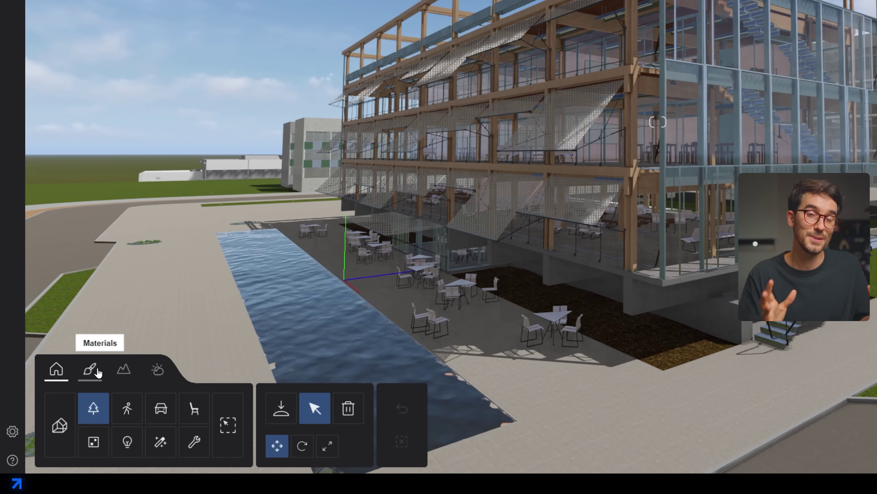
click(120, 371)
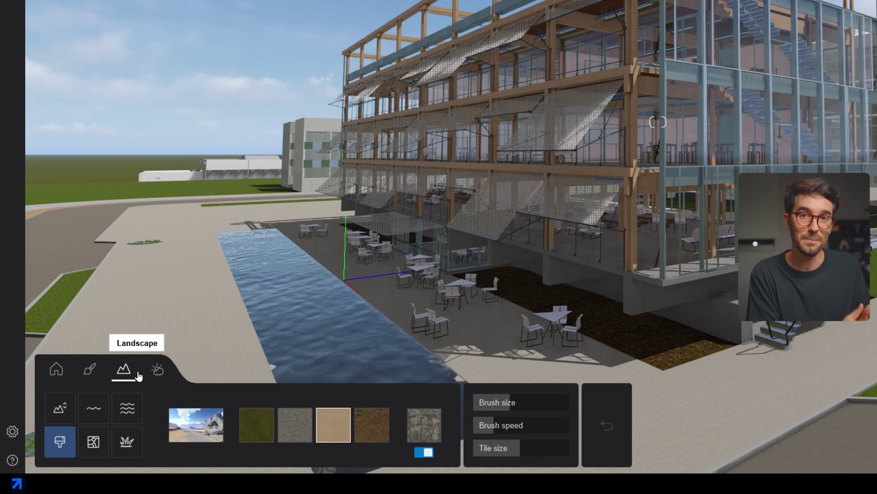
click(152, 373)
click(57, 375)
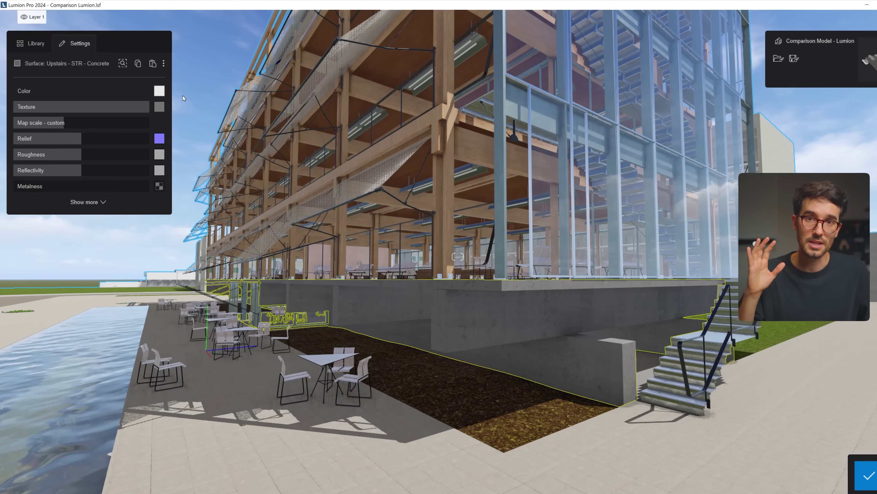
- Soften the concrete material's edges to about 21%
mouse_move(153, 133)
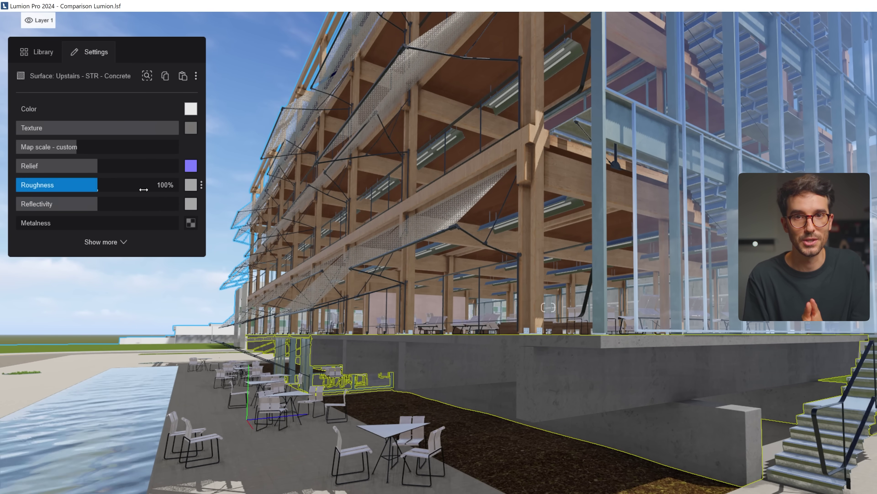
click(119, 243)
mouse_move(188, 308)
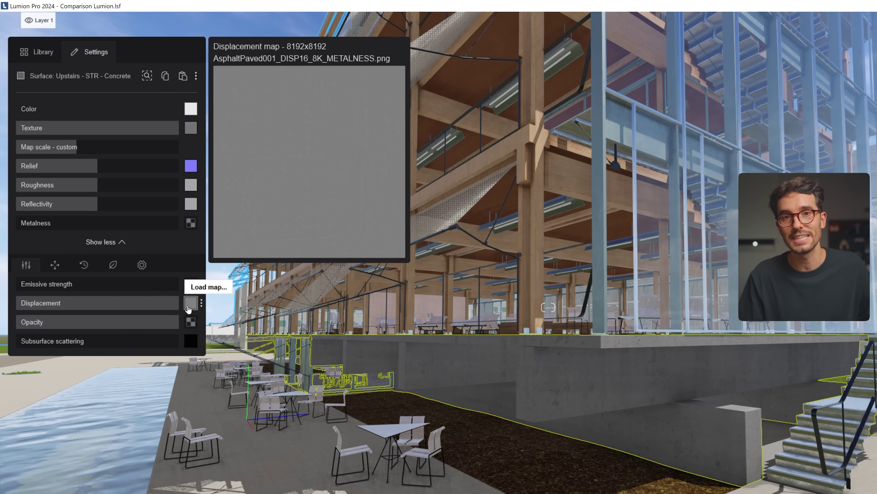
click(55, 267)
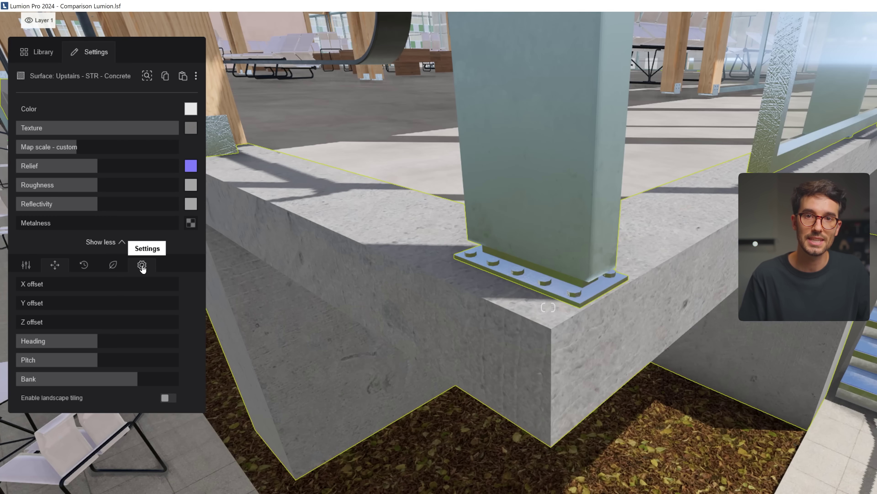
click(142, 264)
drag(26, 289, 49, 292)
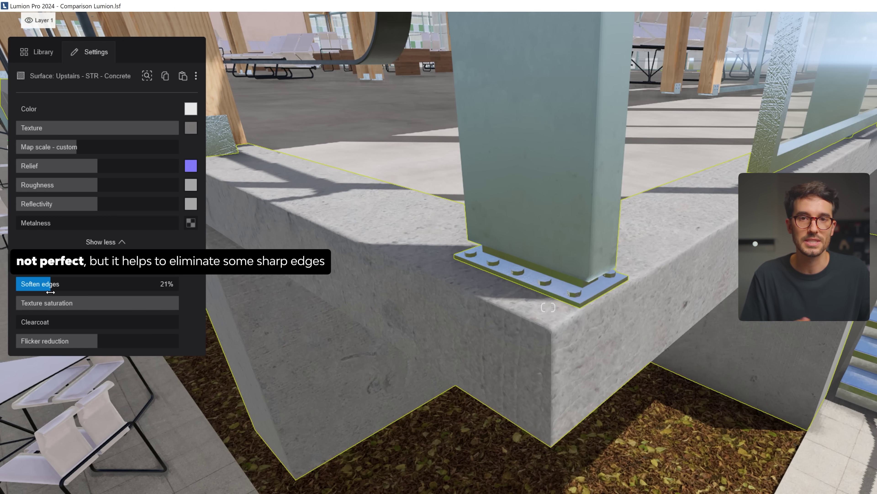
drag(51, 292, 48, 292)
- Add weathering to the concrete at 70% strength, trying the Metal and Stone types
click(54, 265)
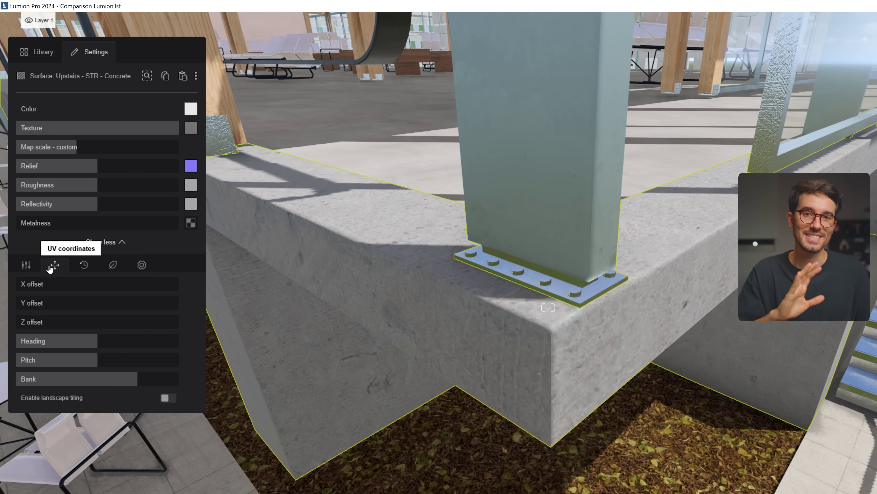
click(30, 270)
click(82, 267)
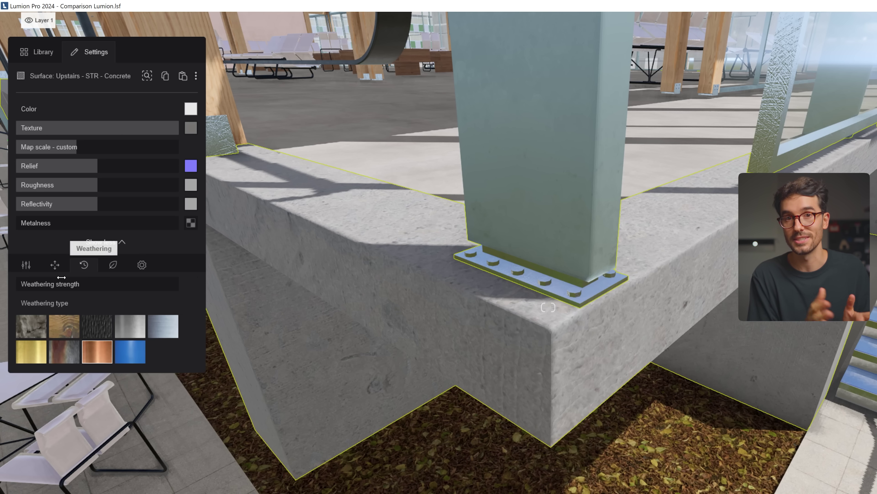
drag(32, 283, 111, 285)
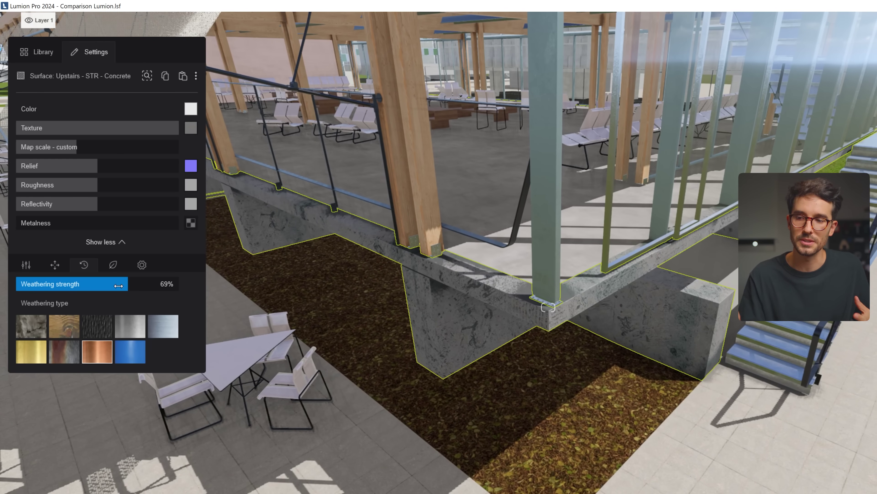
drag(128, 284, 99, 284)
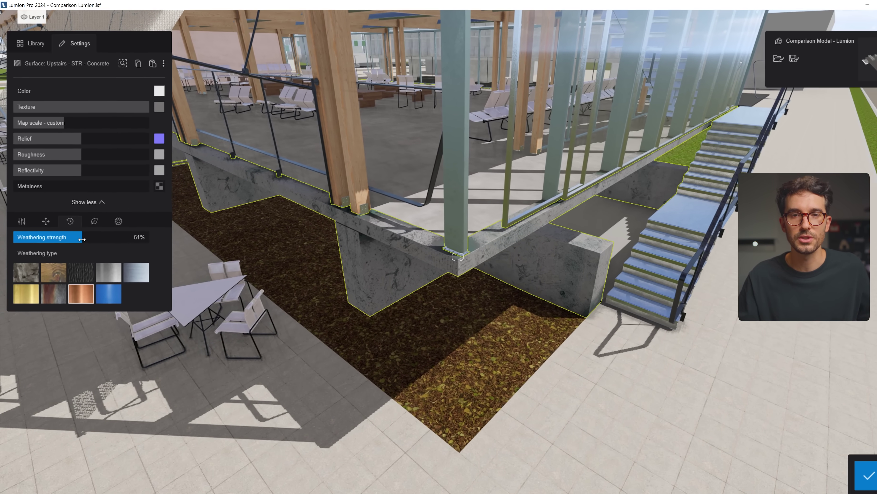
click(109, 272)
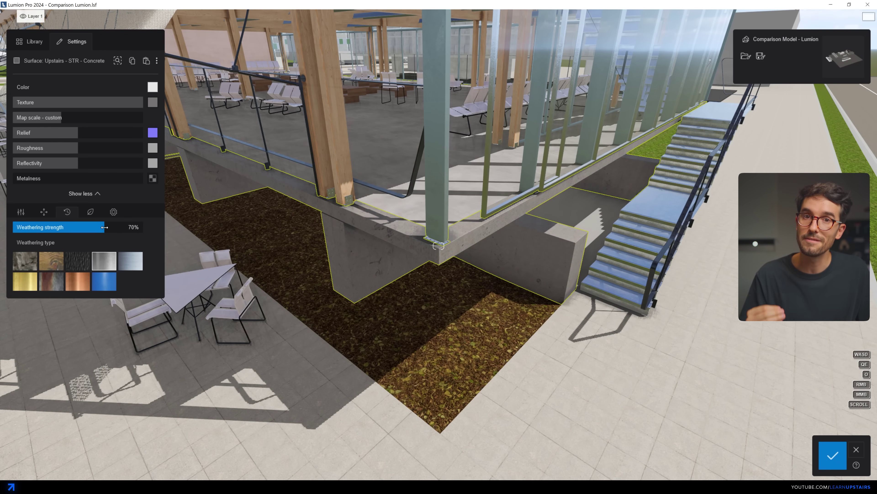
click(30, 264)
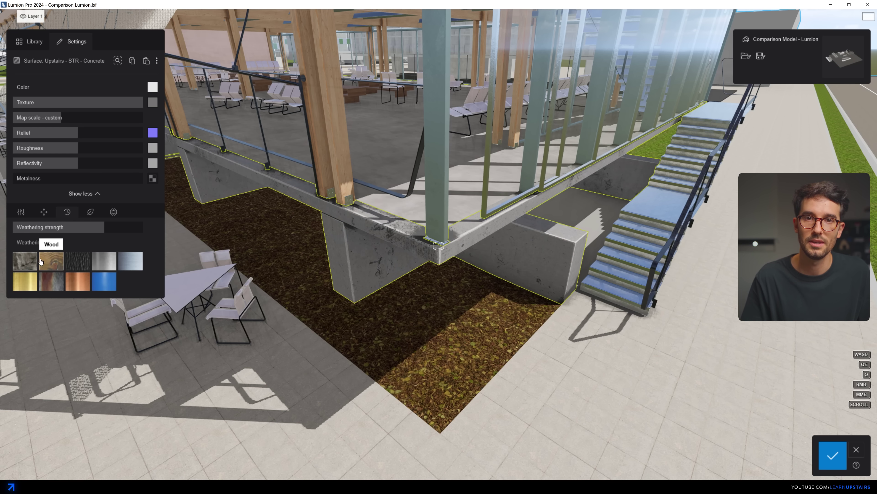
- Try copper weathering, then spread ivy across the concrete wall and adjust its leaf size
click(80, 278)
click(90, 211)
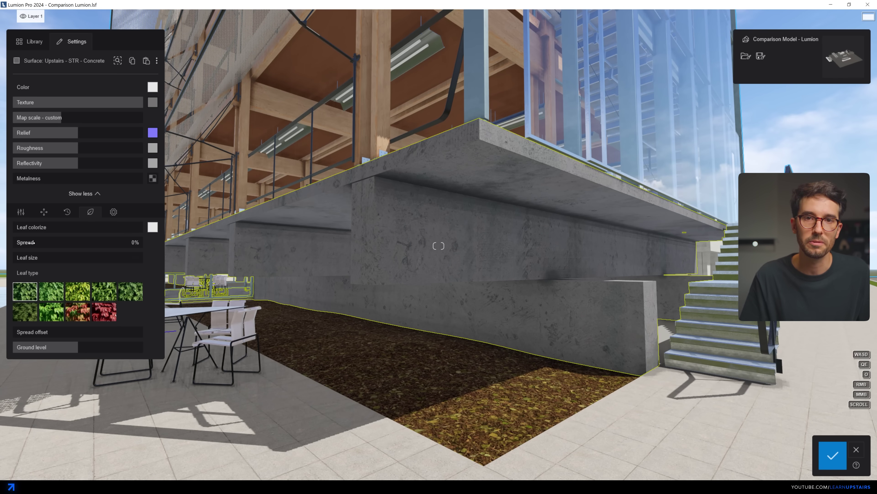
drag(89, 249, 125, 247)
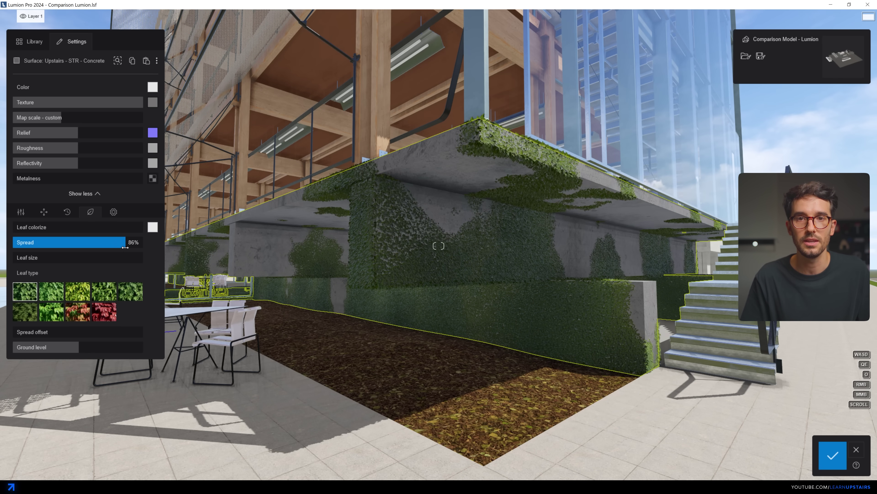
drag(36, 262, 65, 258)
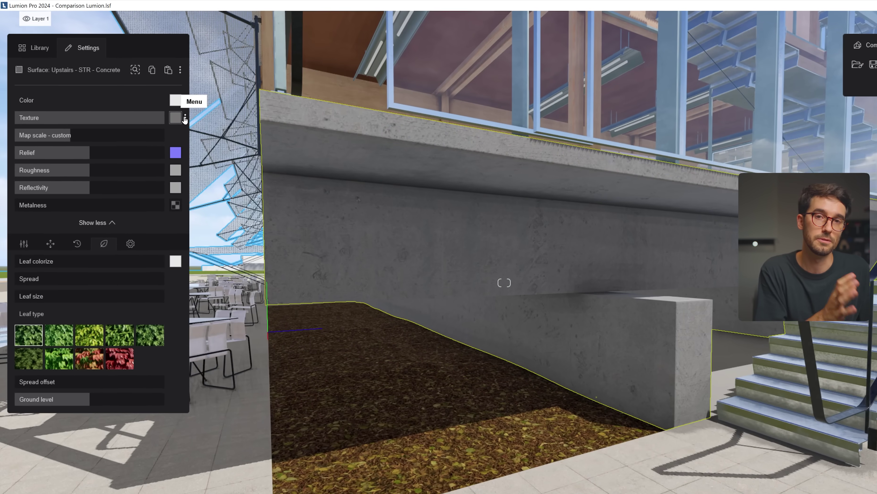
- Make the walkway light tubes glow at about 10000 nits, then show the 3D Grass category
click(185, 118)
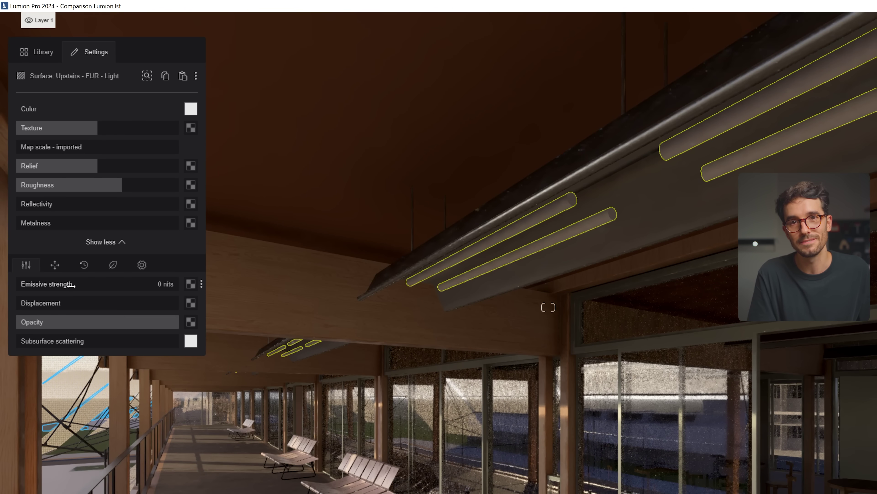
drag(69, 283, 2, 303)
drag(132, 298, 229, 296)
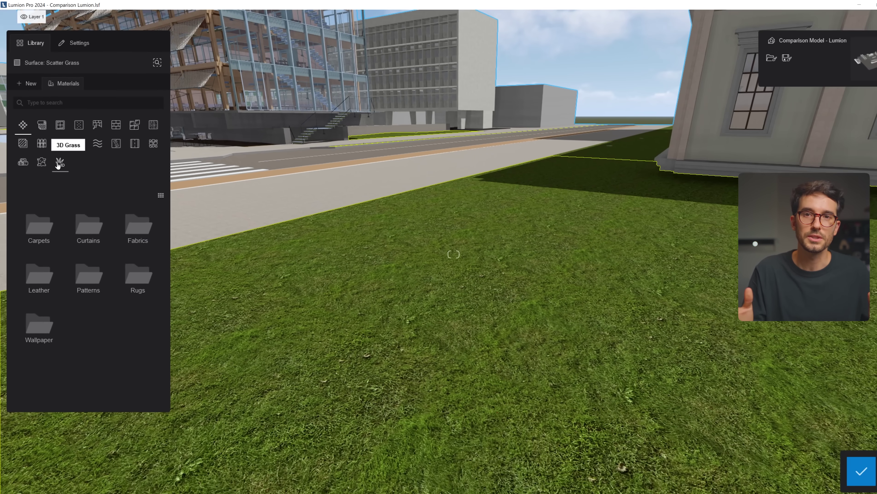
click(57, 158)
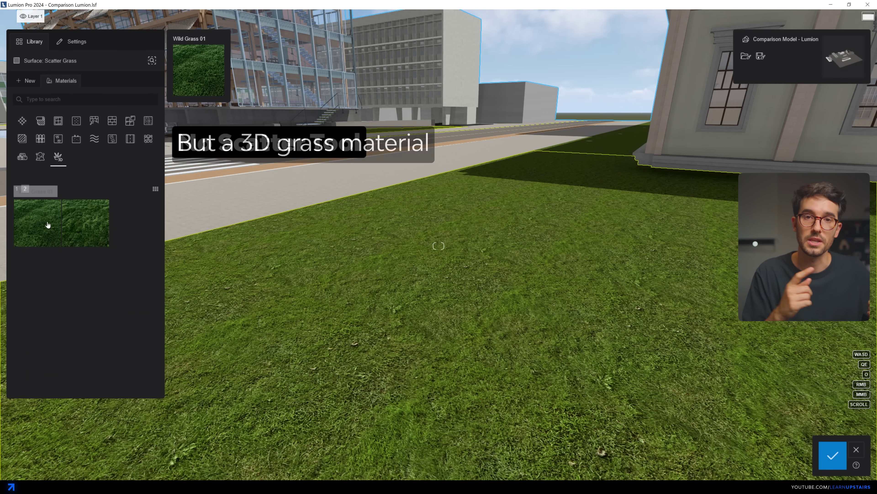
- Apply Wild Grass 01 as the lawn's 3D grass
click(52, 224)
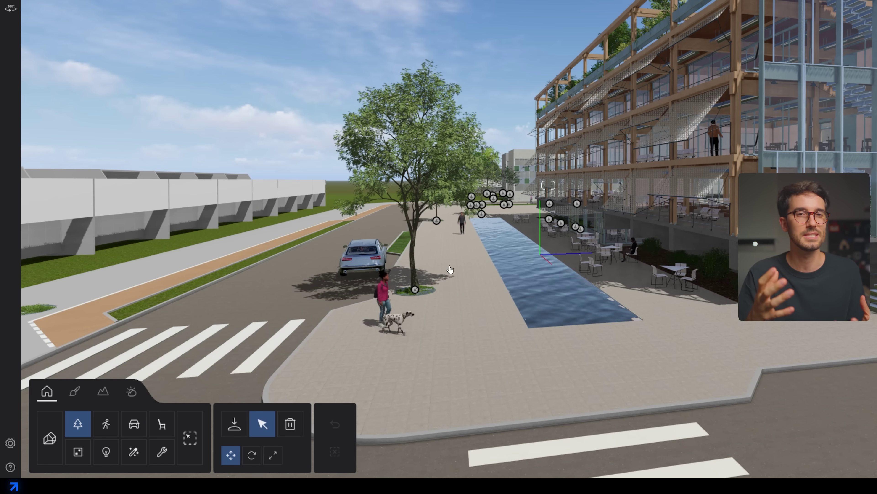
- Fly up to the central pavement tree beside the water feature, select it and delete it
key(w)
mouse_move(445, 304)
right_down()
mouse_move(427, 304)
mouse_move(445, 307)
right_up()
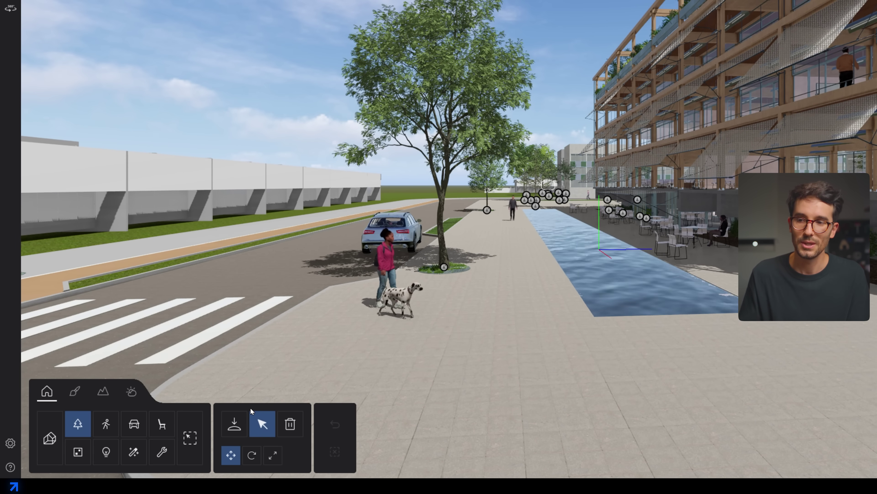
click(262, 424)
click(446, 273)
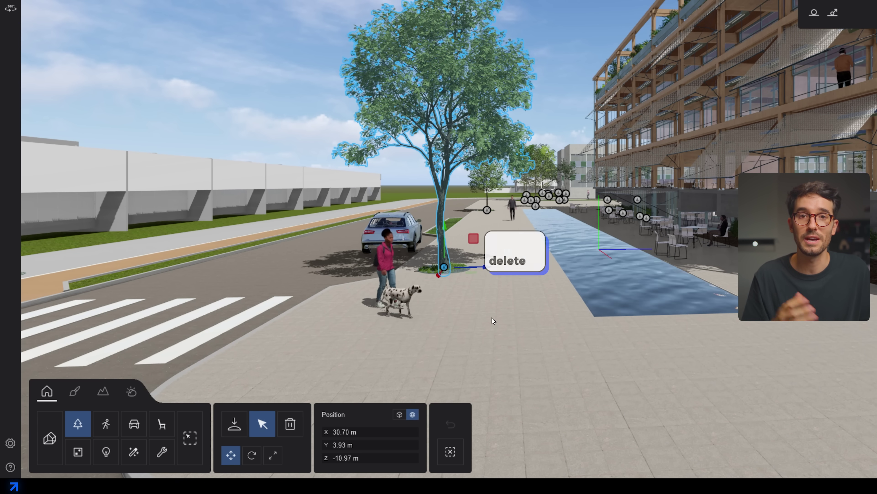
click(293, 423)
click(443, 269)
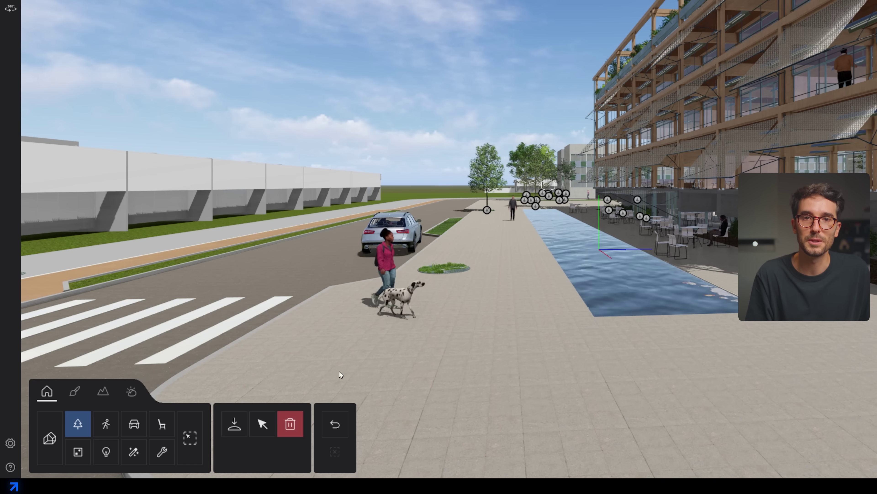
click(271, 420)
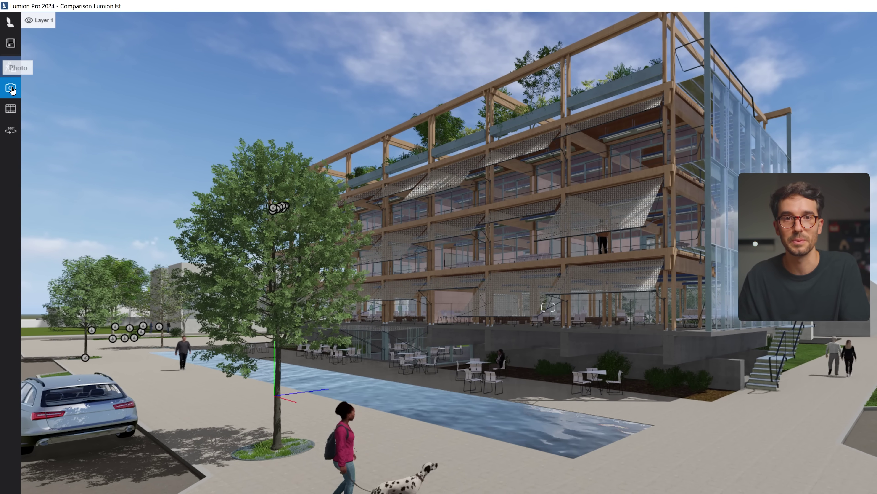
- From Photo mode, return to the build view with photo effects previewed live
click(10, 89)
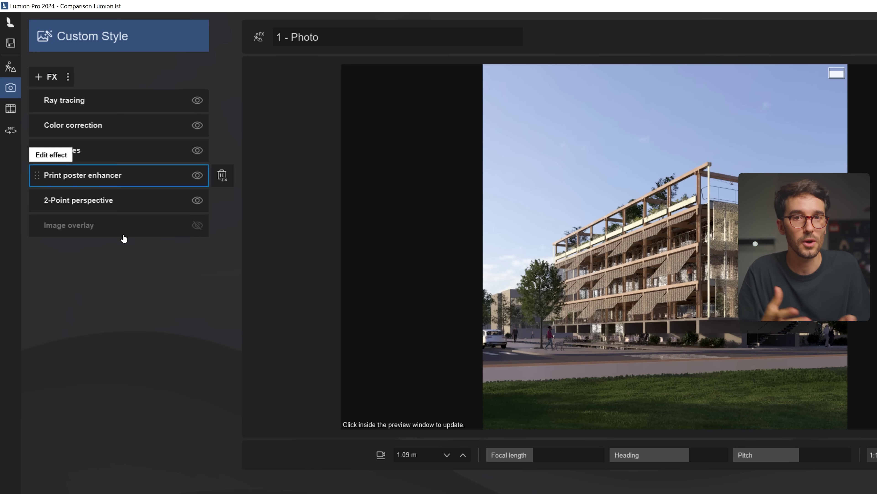
click(48, 77)
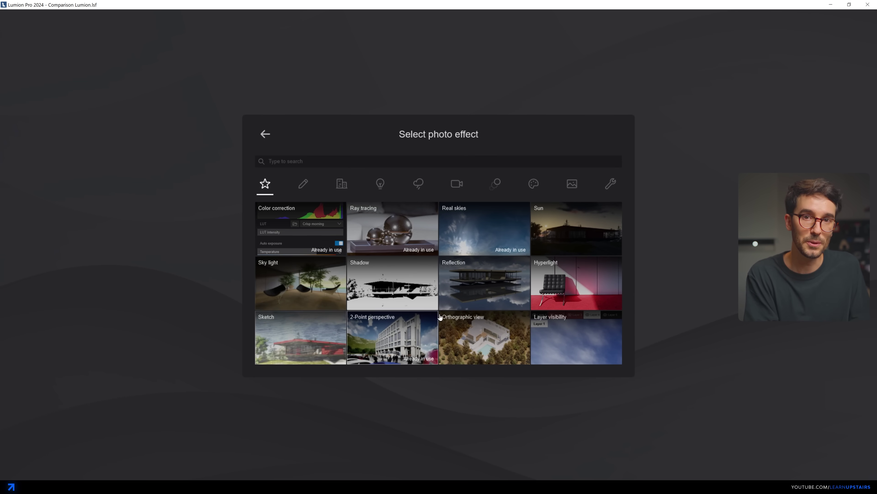
click(265, 134)
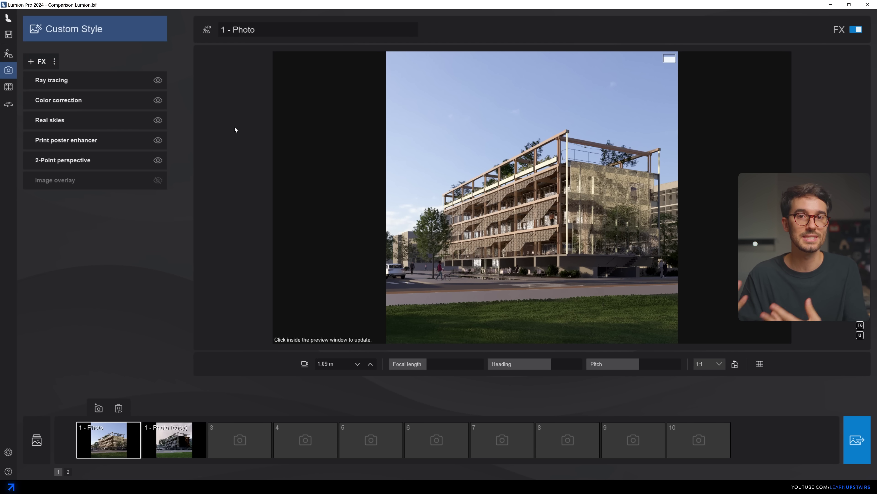
mouse_move(185, 107)
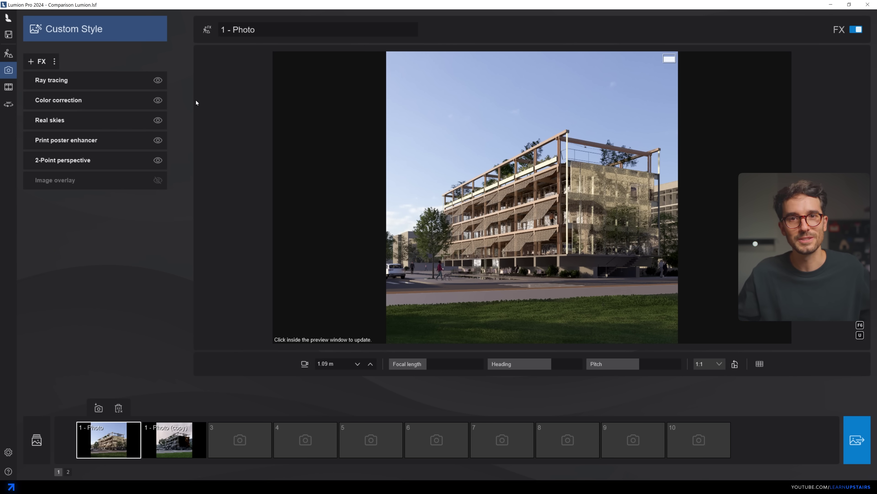
click(207, 31)
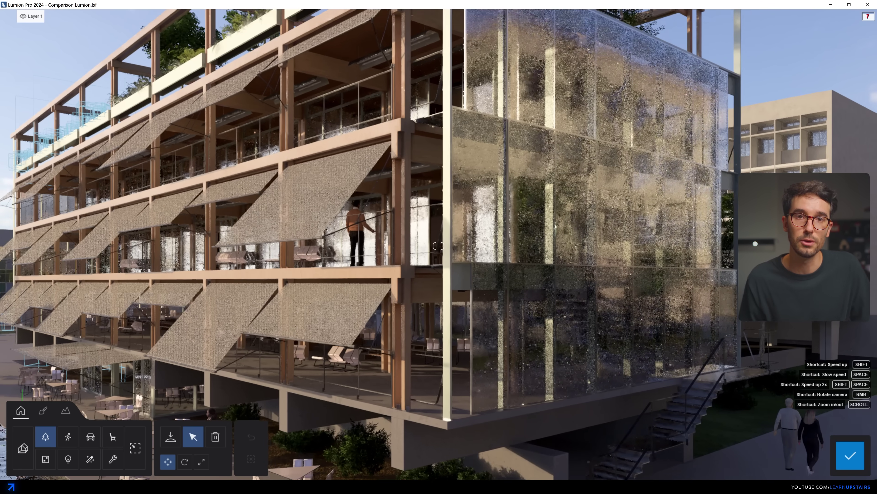
scroll(439, 245, up, 5)
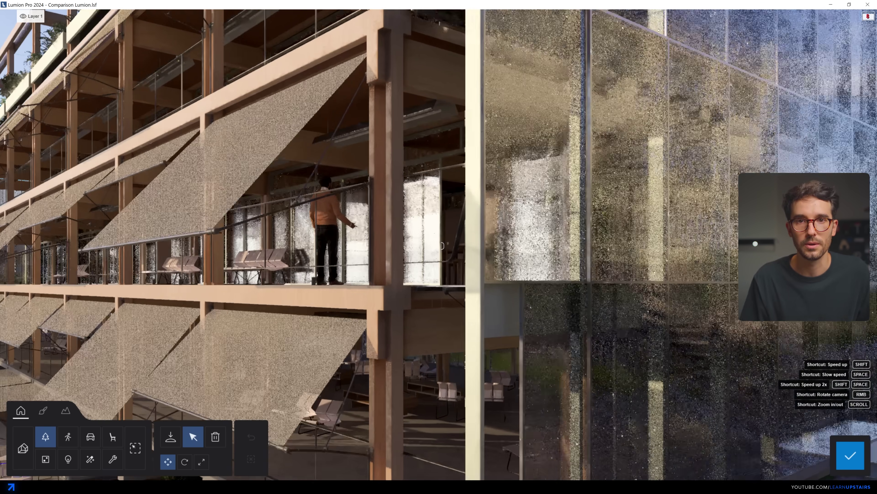
scroll(441, 245, up, 5)
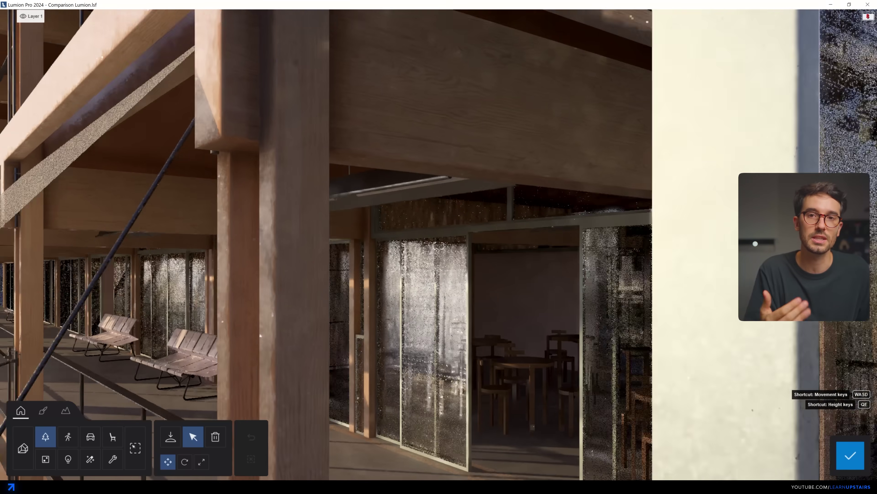
scroll(439, 246, down, 5)
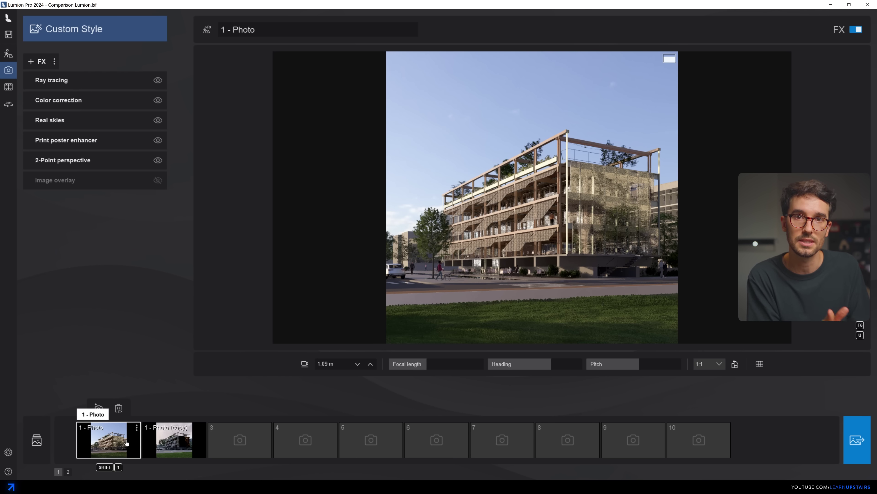
- Select the '1 - Photo (copy)' shot and bring up its render options
click(180, 442)
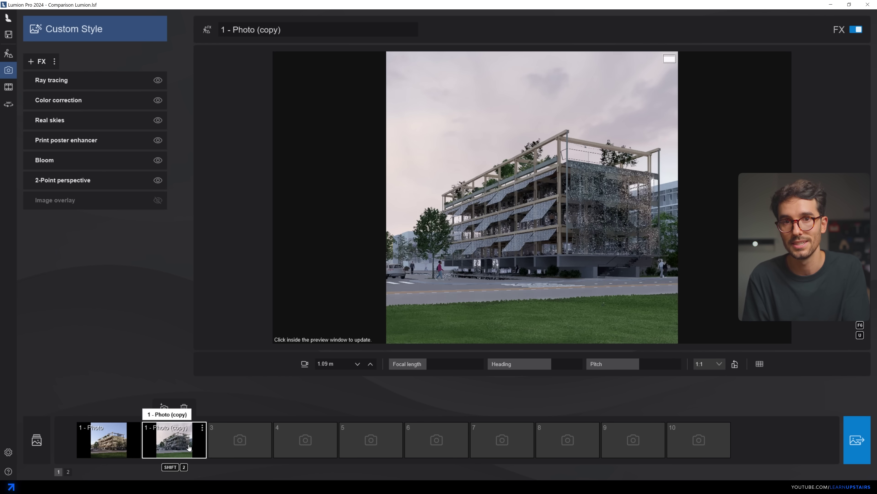
click(855, 433)
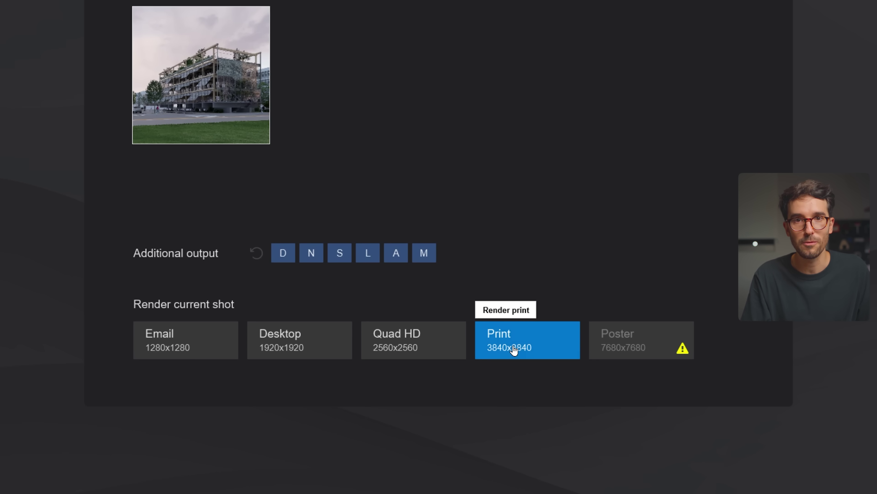
- Render the shot at Print size 3840×3840 and save it as test.jpg on the Desktop
mouse_move(627, 350)
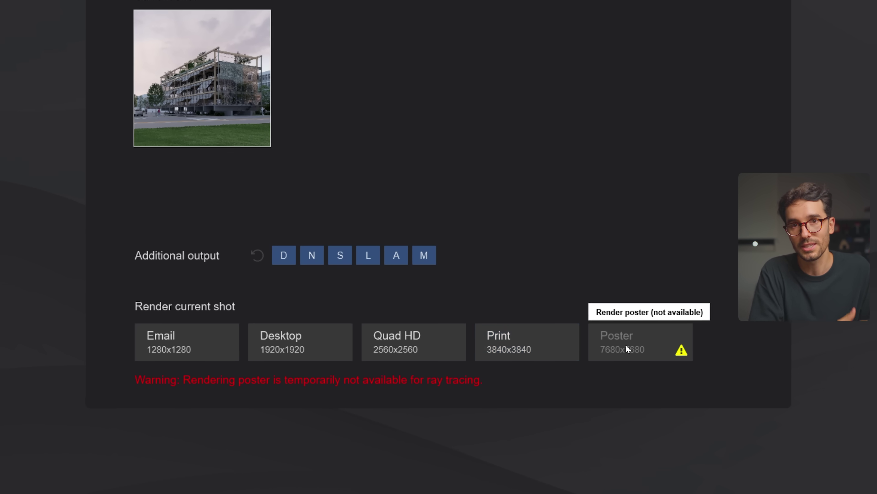
click(546, 346)
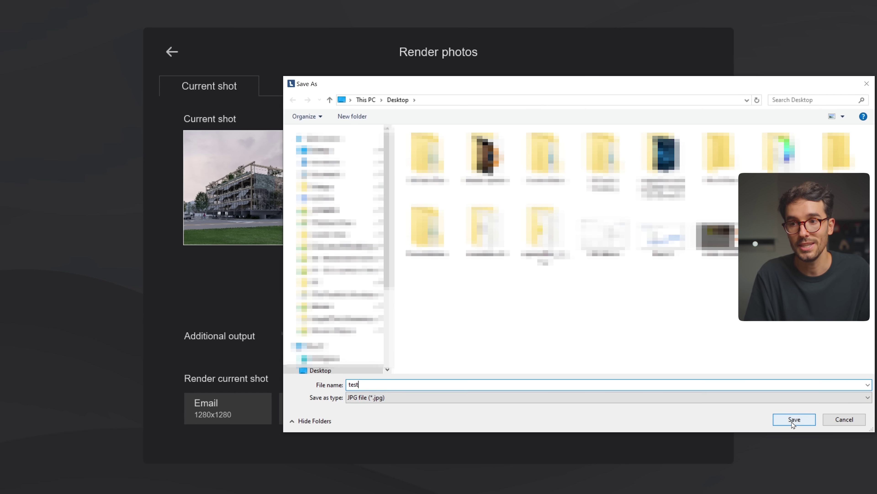
click(794, 420)
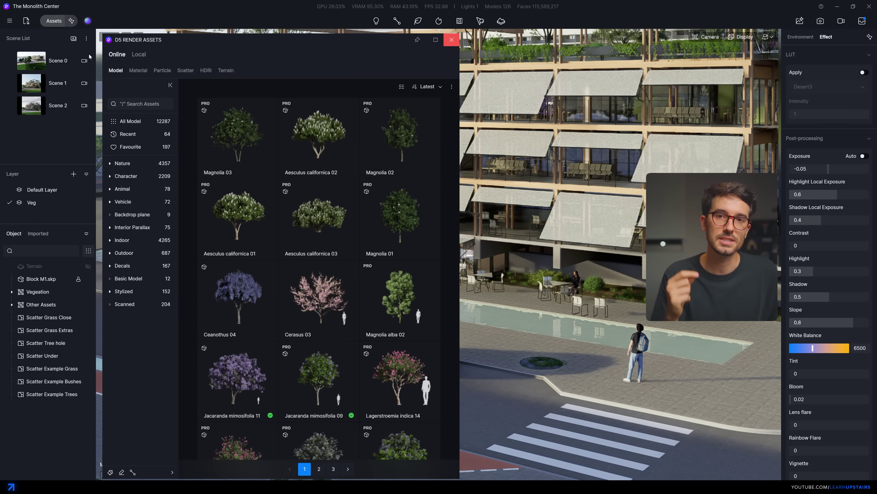
- Place a Eucalyptus tereticornis 02 from Nature > Broadleaf into the empty pavement tree pit
click(136, 164)
click(158, 192)
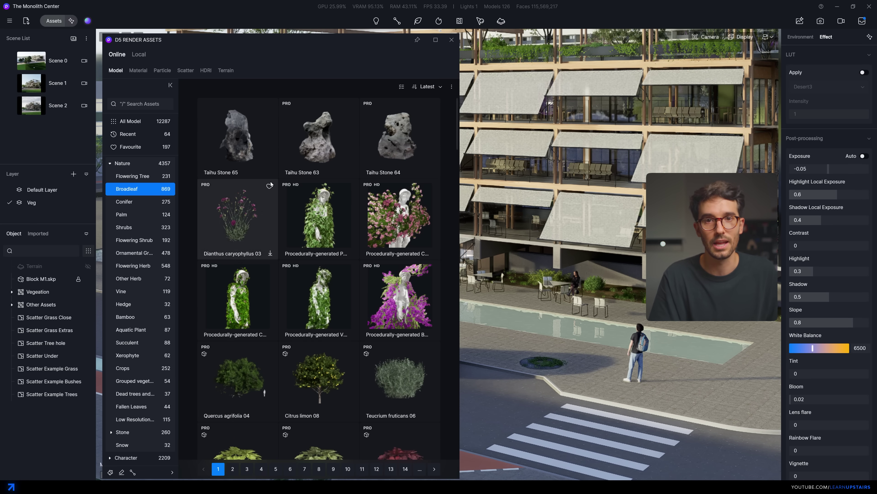
scroll(458, 144, down, 2)
drag(457, 144, 441, 240)
scroll(441, 240, up, 10)
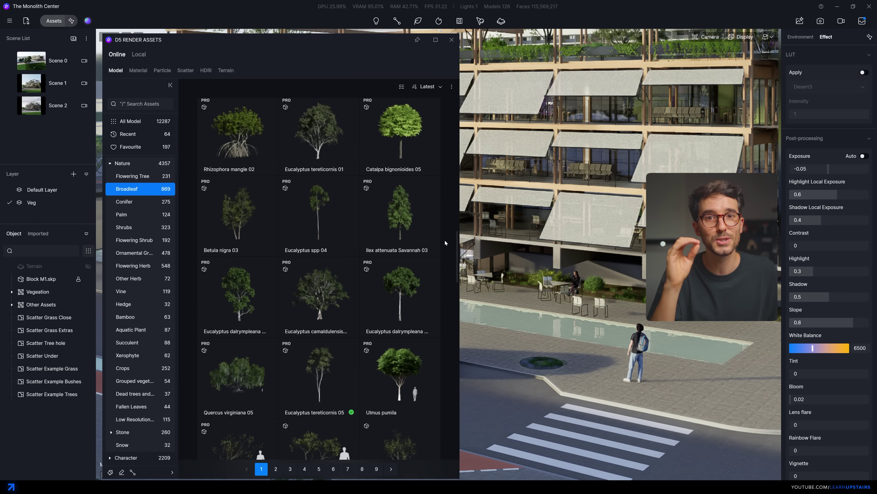
click(543, 363)
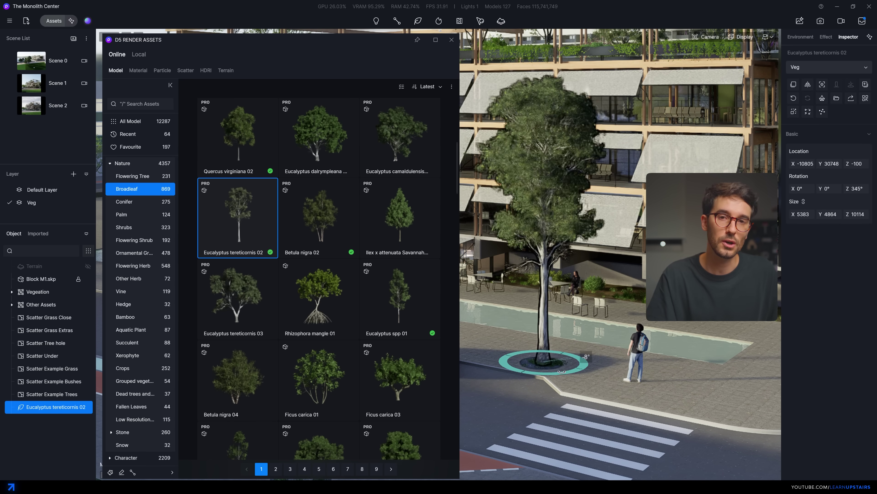
click(630, 407)
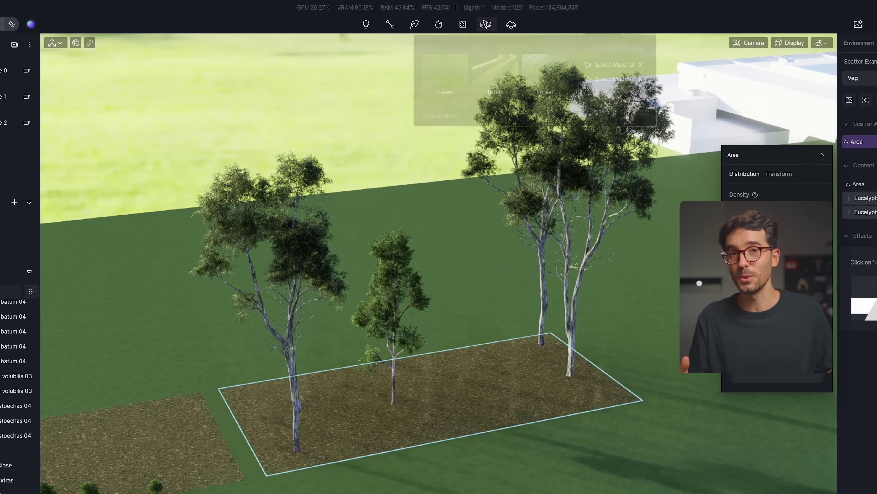
- Set the tree scatter density to 35pt/100m² and the grass Cluster Size from 1m to 5m
click(480, 21)
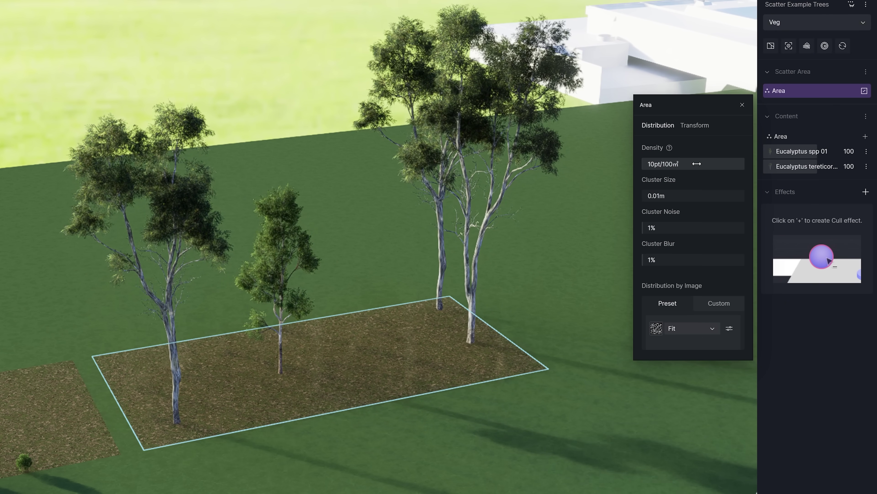
drag(794, 225, 806, 225)
drag(696, 163, 697, 163)
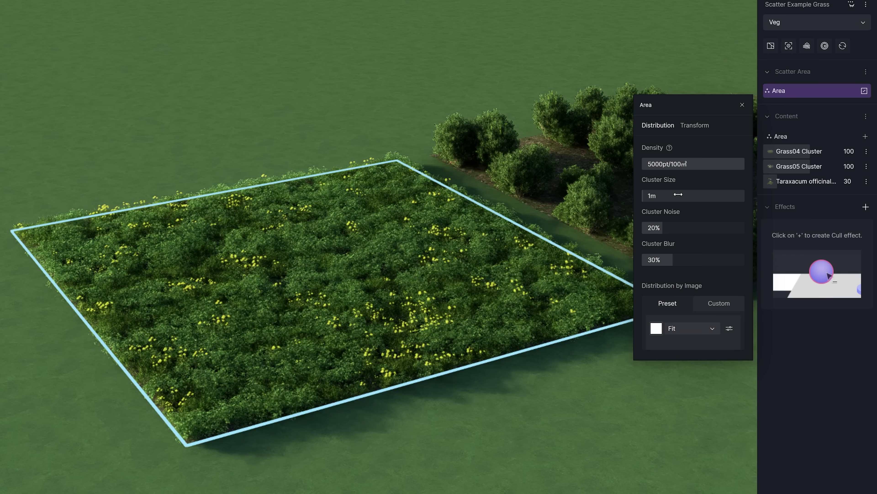
drag(678, 195, 678, 195)
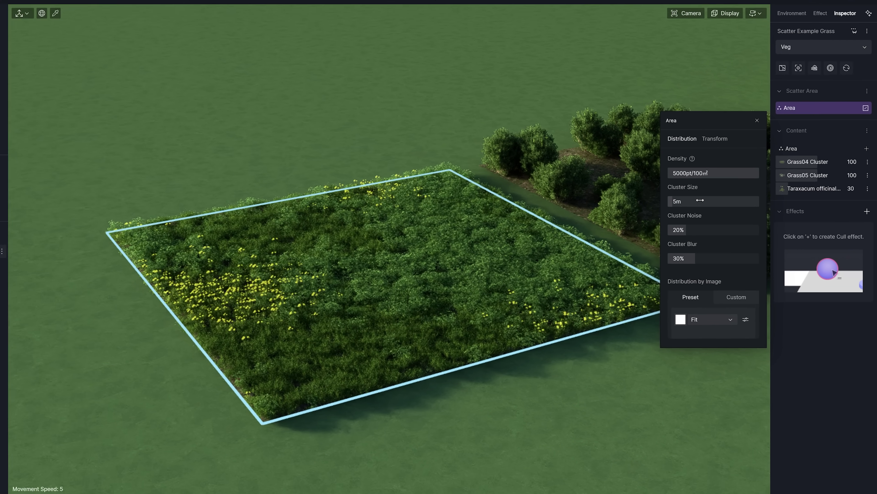
drag(678, 195, 677, 195)
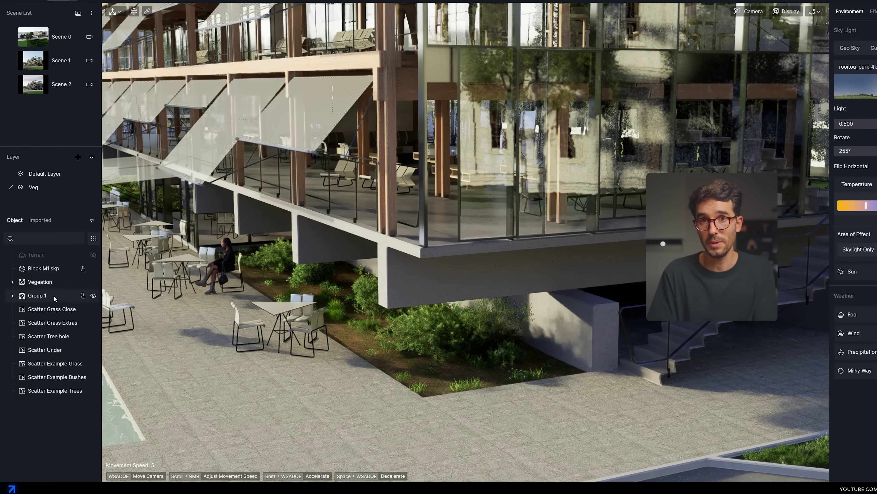
- Rename Group 1 to 'Other Assets'
right_click(46, 291)
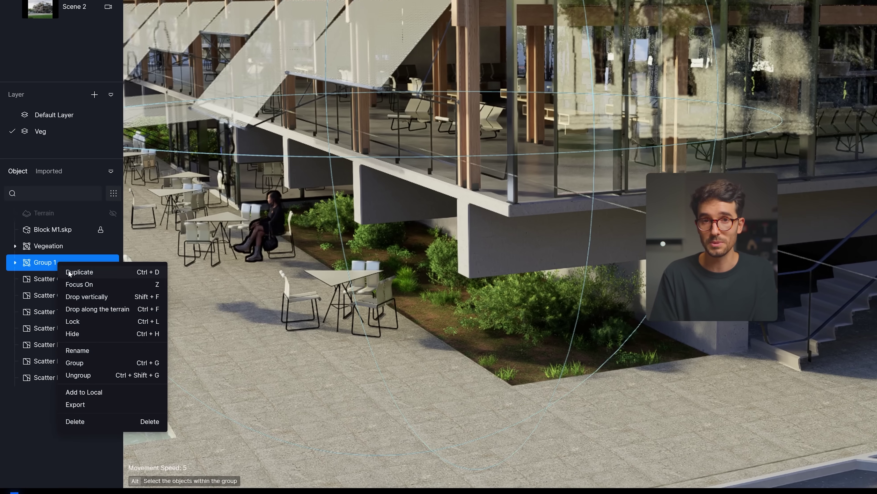
click(89, 335)
text(Other Assets)
key(Return)
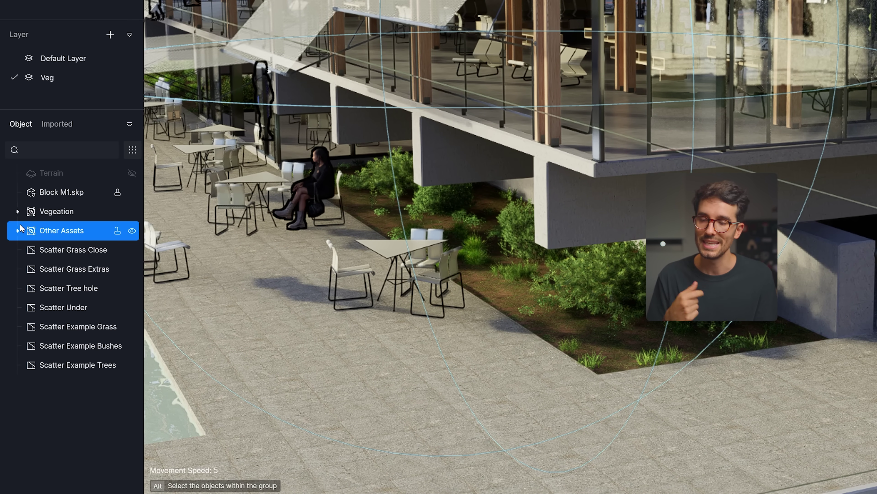
click(18, 234)
click(18, 231)
- Filter the object list to Scatter, then scale up and rotate the planter's Acer palmatum 04 tree
click(133, 150)
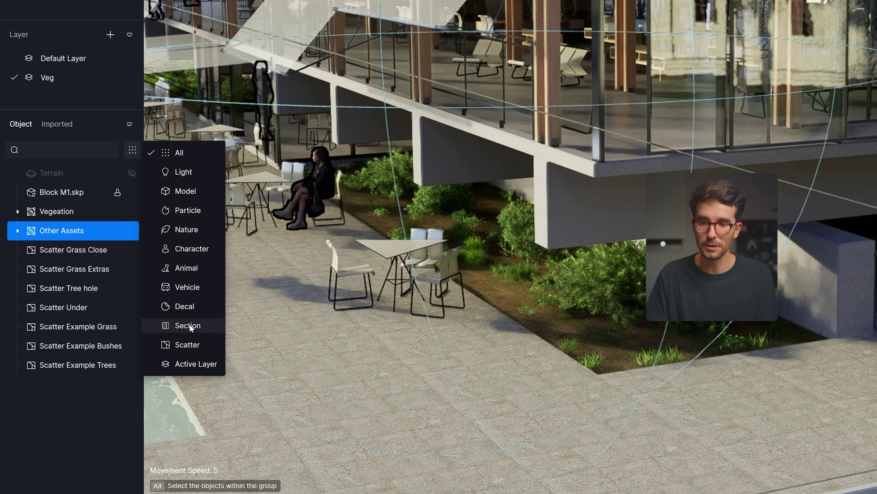
click(185, 343)
click(137, 152)
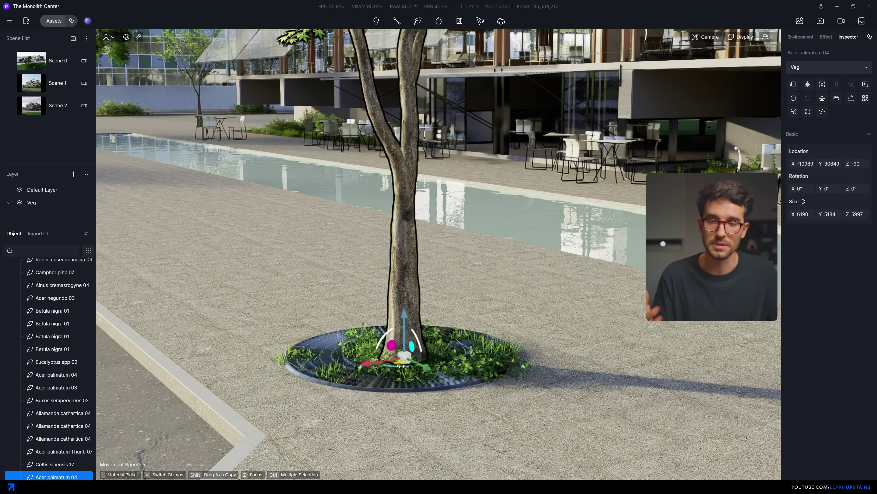
drag(401, 365, 416, 330)
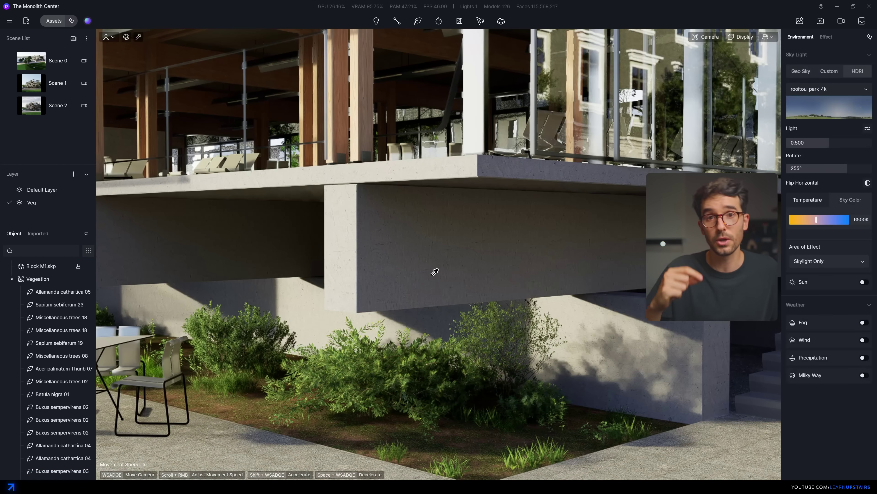
- Review the concrete beam's material, including its Round Corner radius of 3, and list its material templates
click(439, 269)
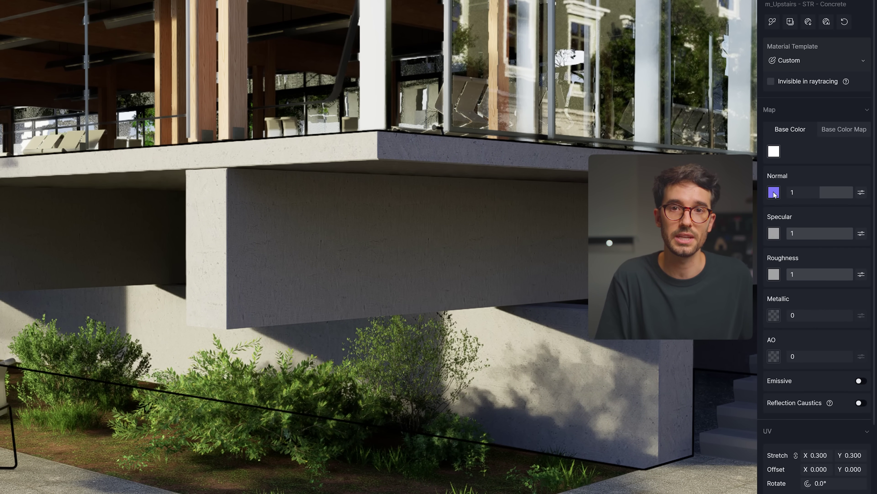
scroll(780, 393, down, 5)
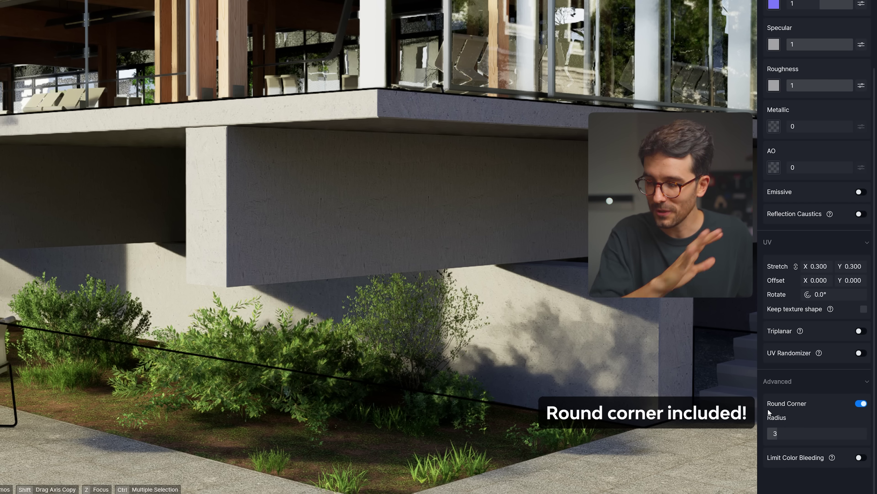
scroll(795, 401, up, 5)
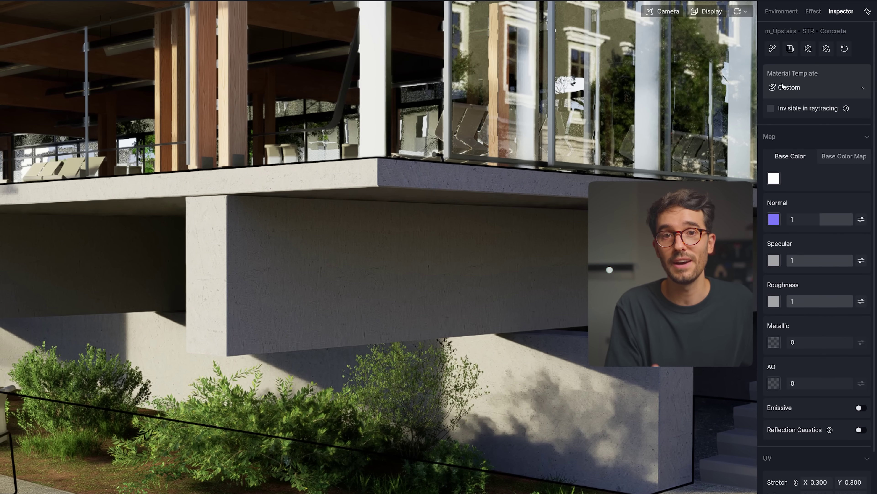
click(794, 88)
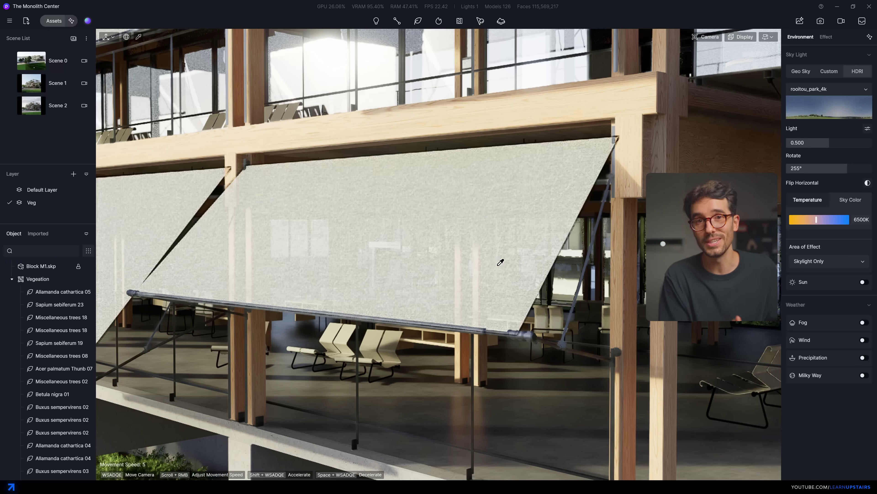
- Select the White Gauze Curtain and show its Cloth material template options
click(527, 258)
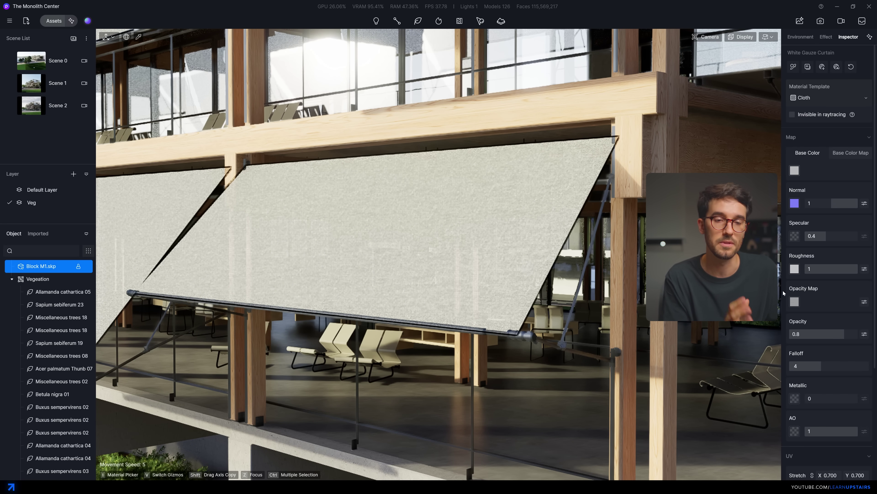
click(811, 102)
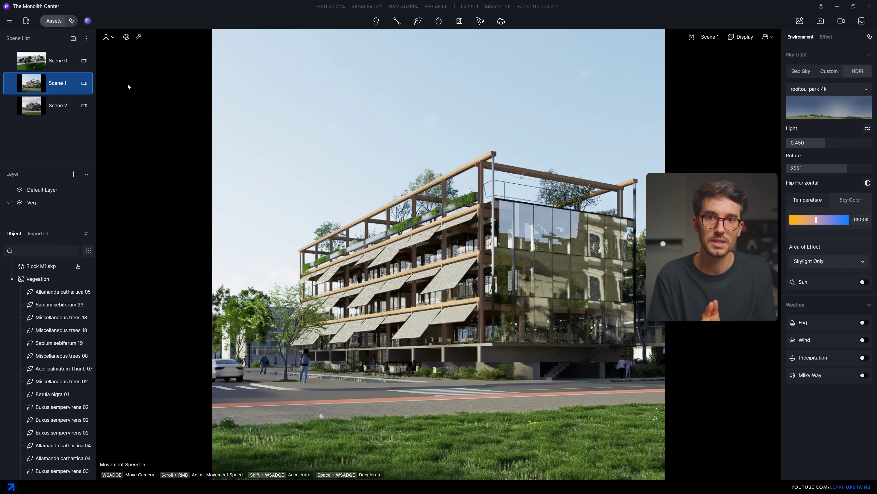
- View through the Scene 1 camera, raise the Acer palmatum 04 tree, and show the render channel options
click(84, 84)
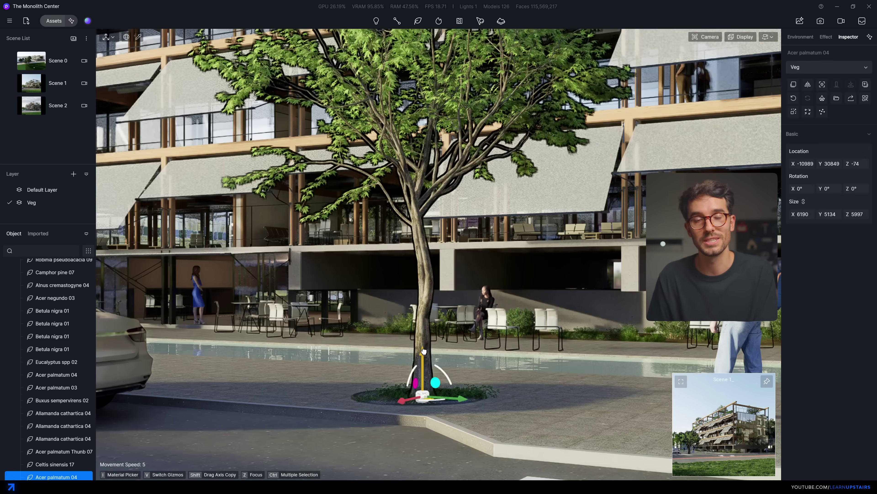
drag(400, 325, 400, 62)
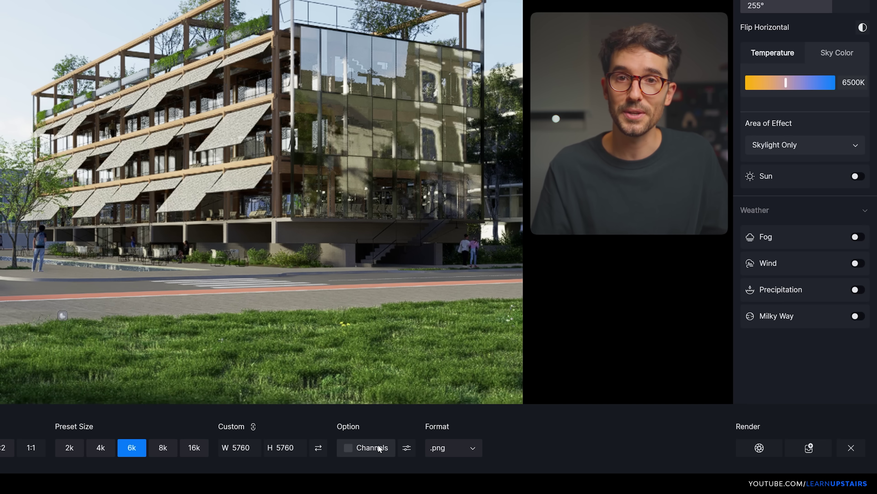
click(407, 448)
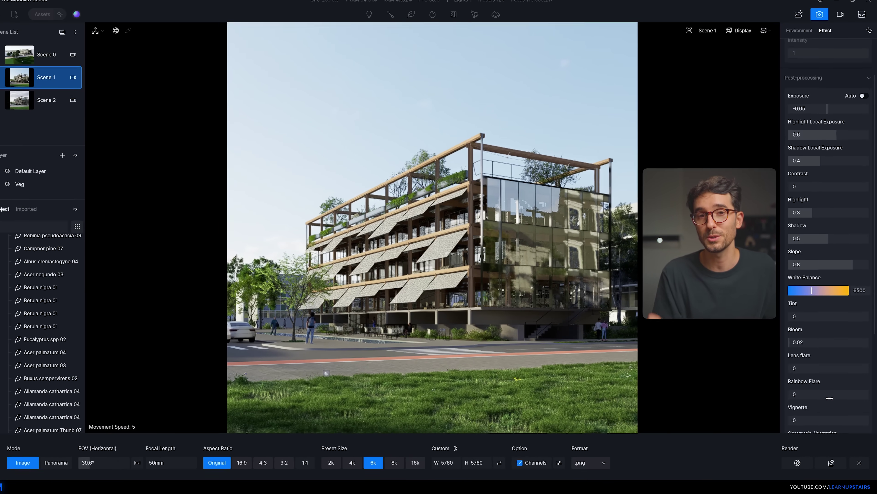
scroll(829, 398, down, 4)
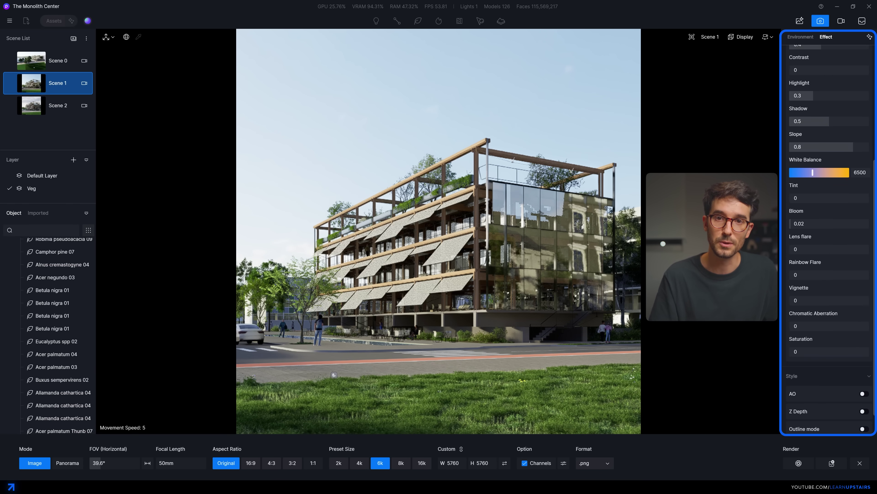
scroll(829, 242, down, 2)
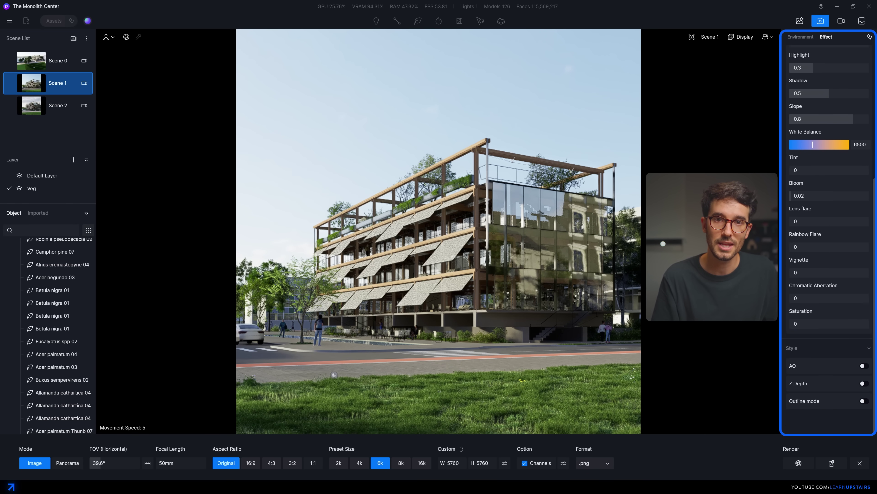
scroll(829, 242, up, 10)
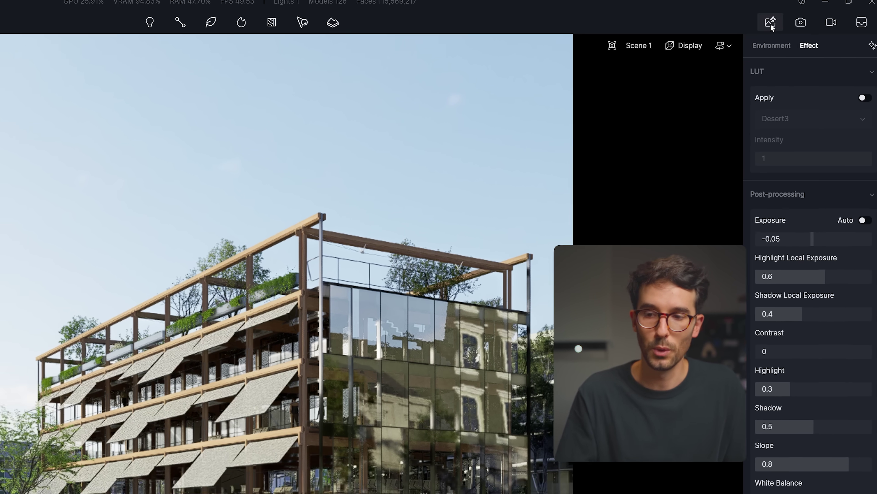
click(762, 33)
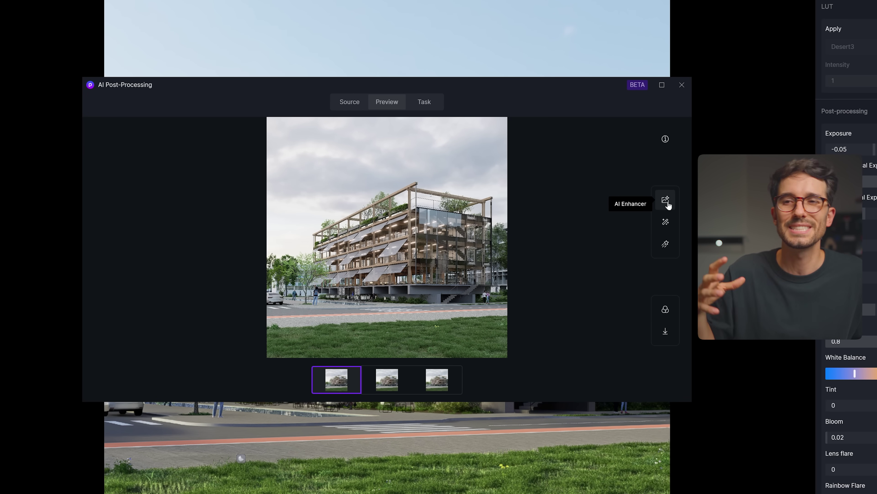
- Turn on the AI Enhancer for the Scene 1 preview
click(666, 203)
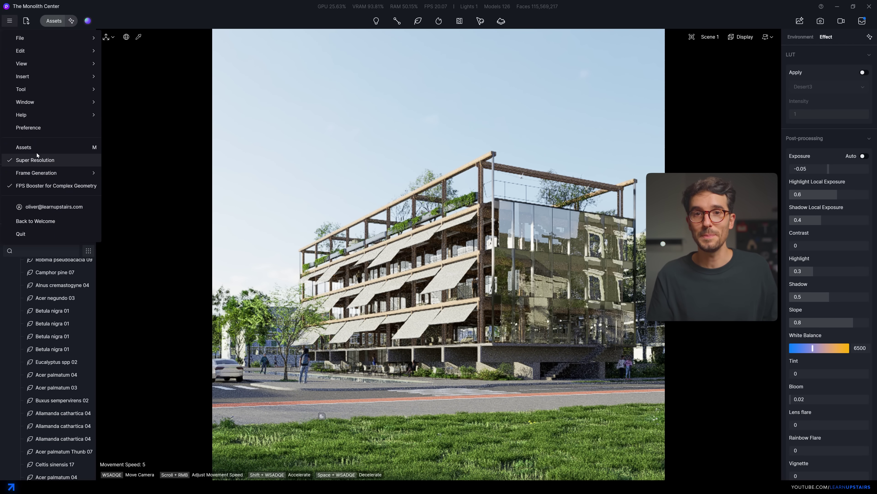
- Show the Rendering preferences, where Real-time Path Tracing (alpha) and Level of Detail are enabled
click(42, 128)
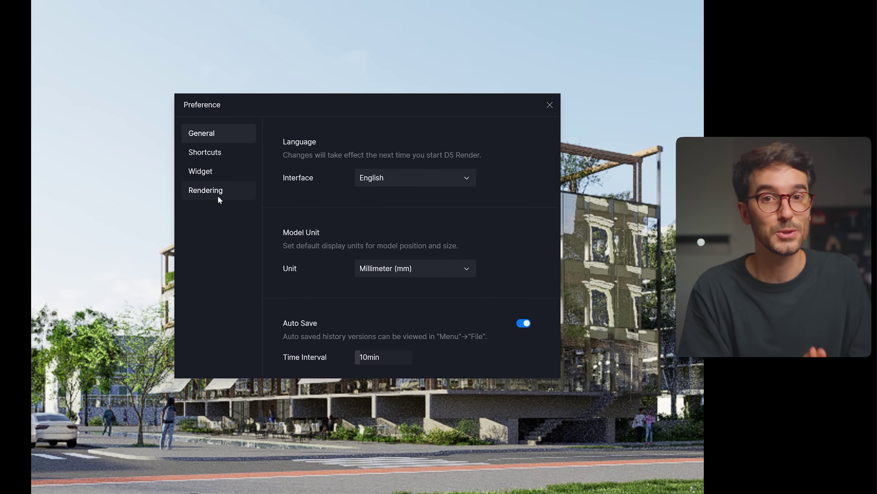
click(218, 195)
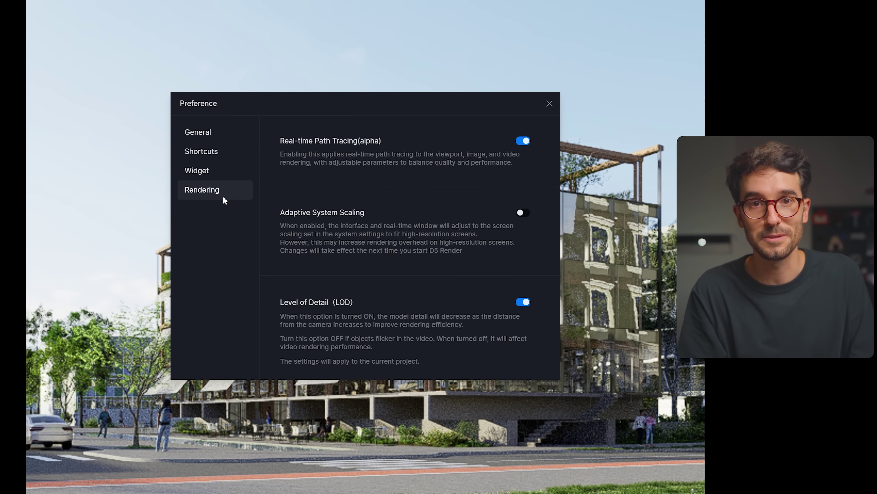